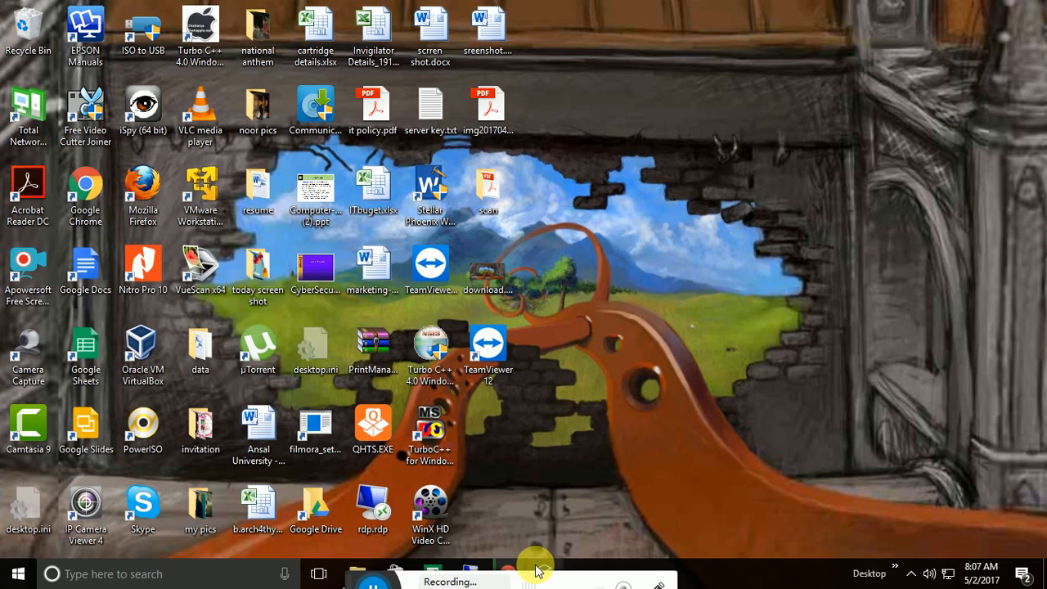
# Bring the server2012(2) VM to the front and scroll down to reveal its guest taskbar.
pyautogui.moveTo(539, 570)
pyautogui.moveTo(536, 541)
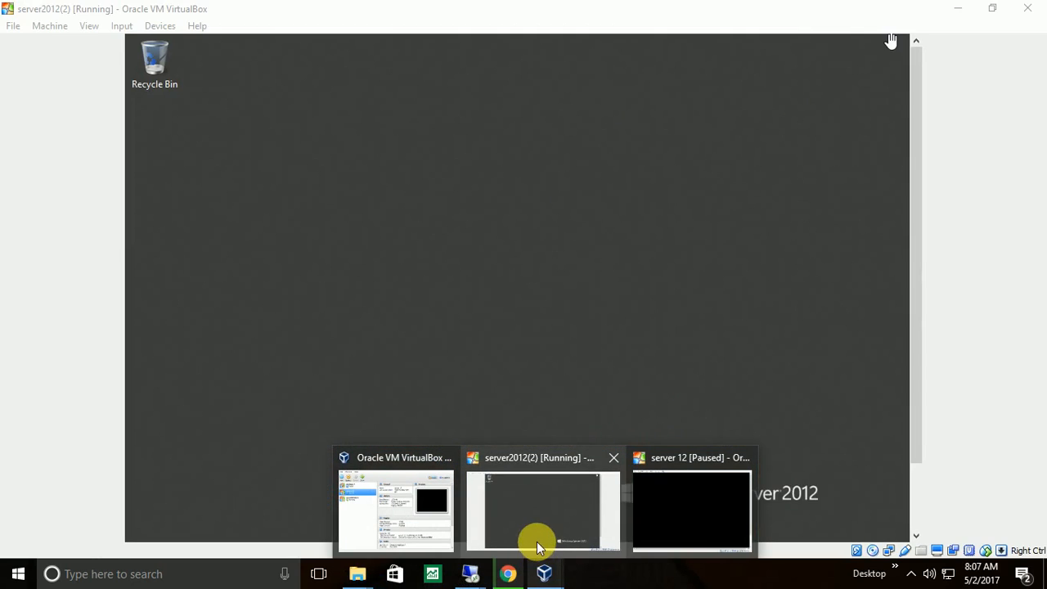
pyautogui.click(532, 524)
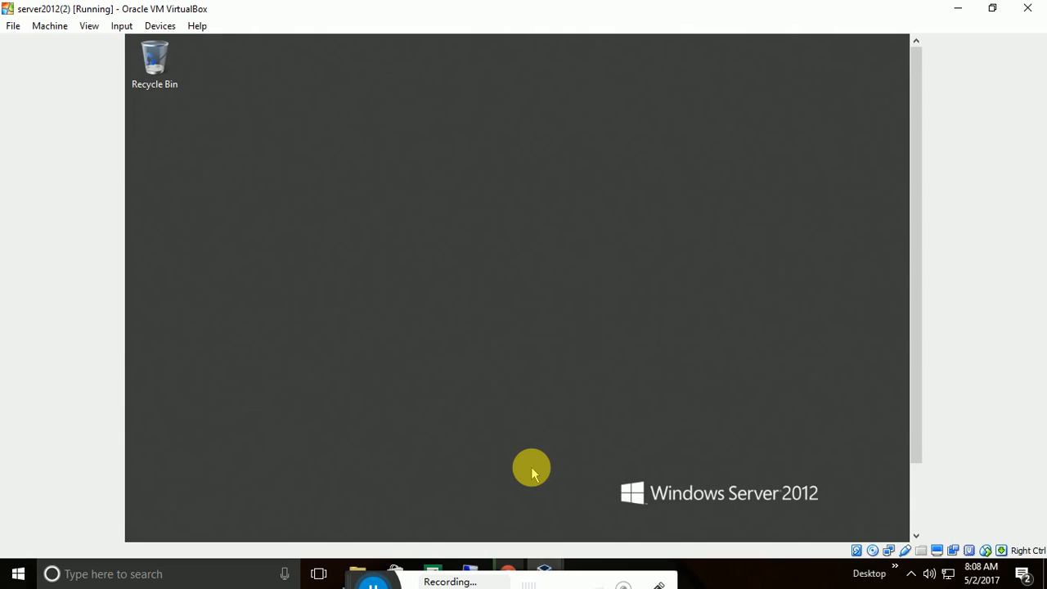
pyautogui.moveTo(925, 134); pyautogui.dragTo(920, 232)
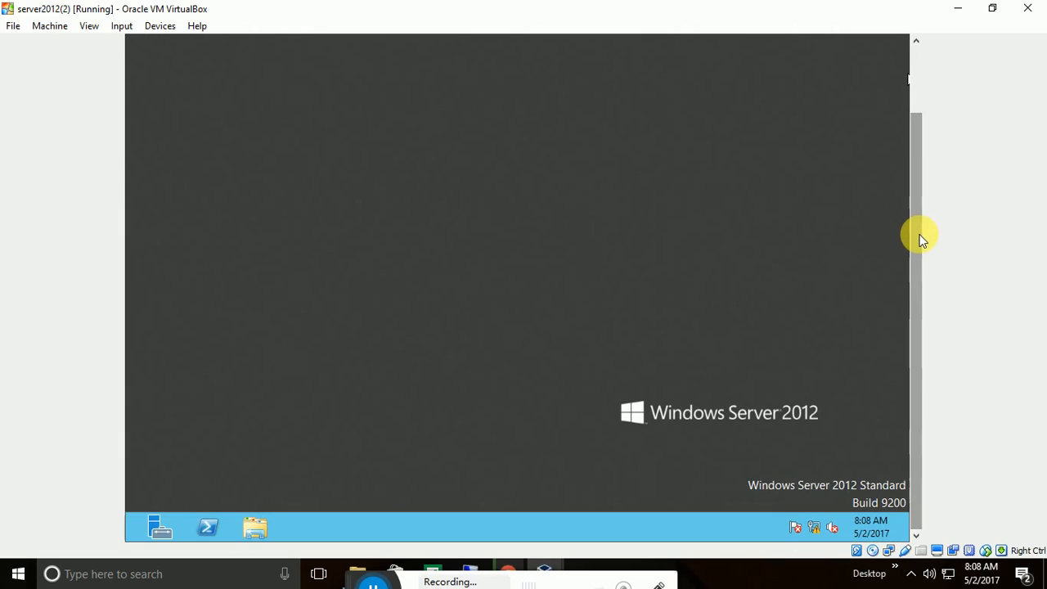
# Launch Server Manager in the guest and show its Manage menu on the Dashboard.
pyautogui.click(158, 529)
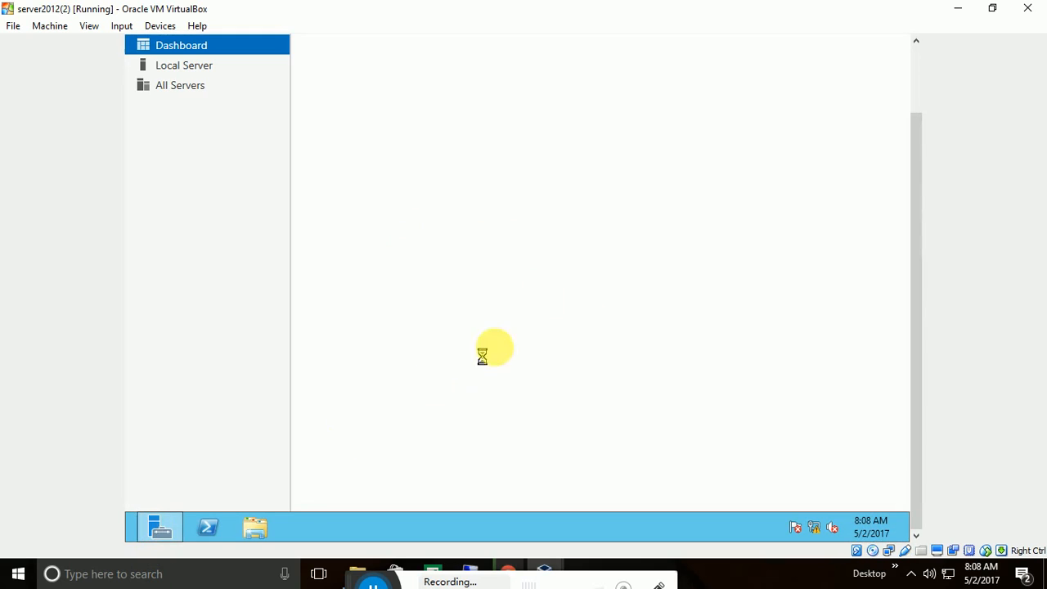
pyautogui.moveTo(917, 155); pyautogui.dragTo(916, 77)
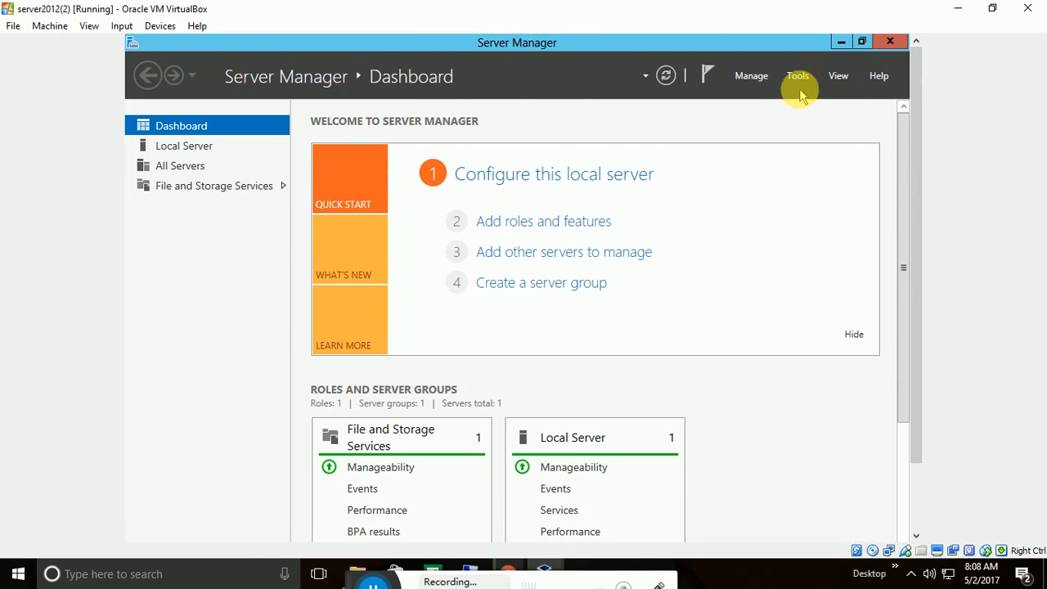
pyautogui.click(751, 78)
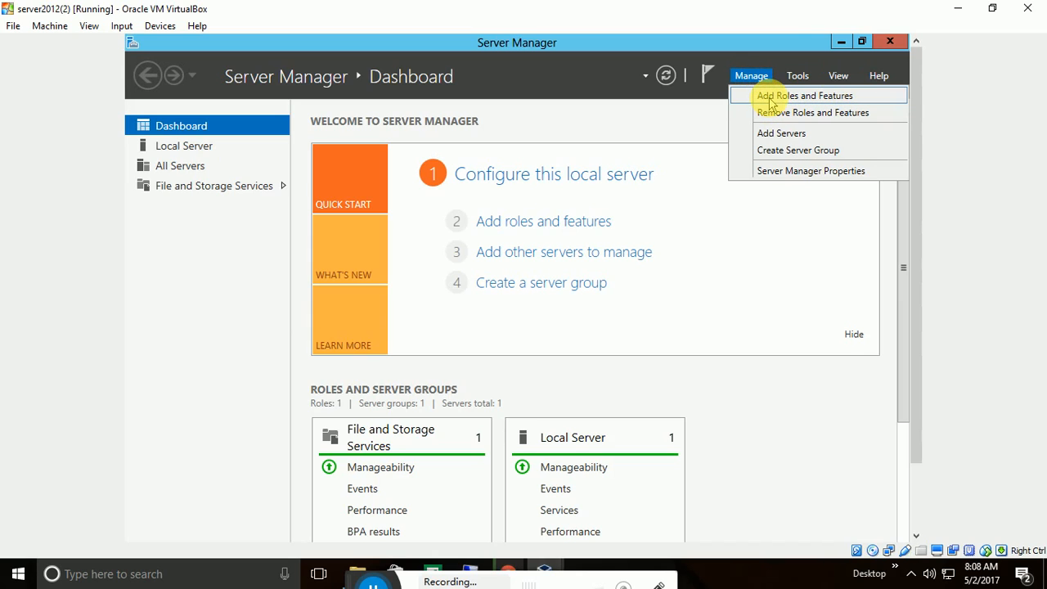
# Start Add Roles and Features, keeping role-based installation on the local server.
pyautogui.click(770, 99)
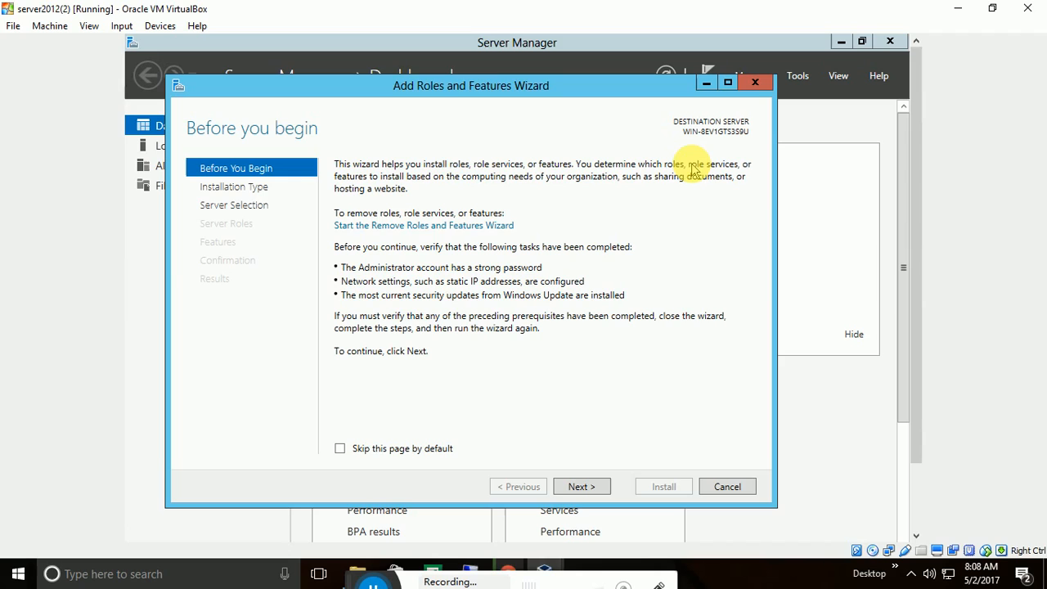
pyautogui.click(584, 487)
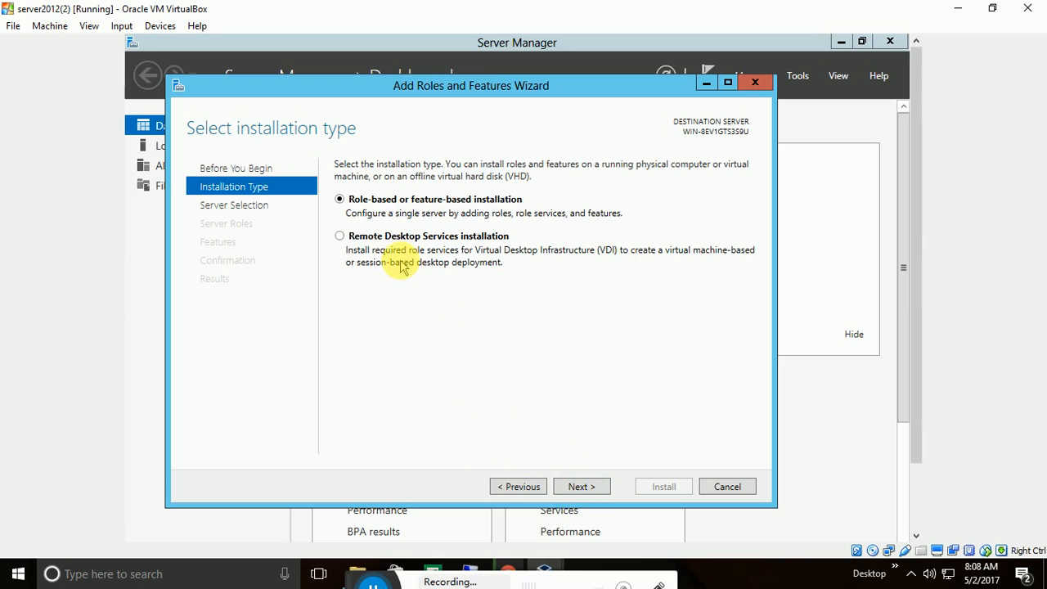
pyautogui.click(586, 486)
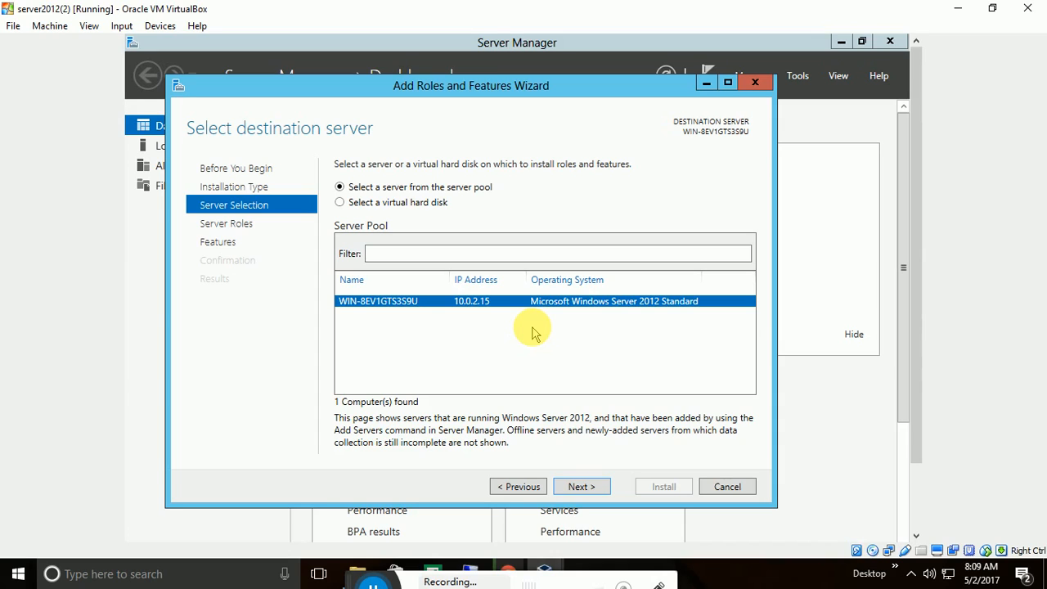
pyautogui.click(594, 486)
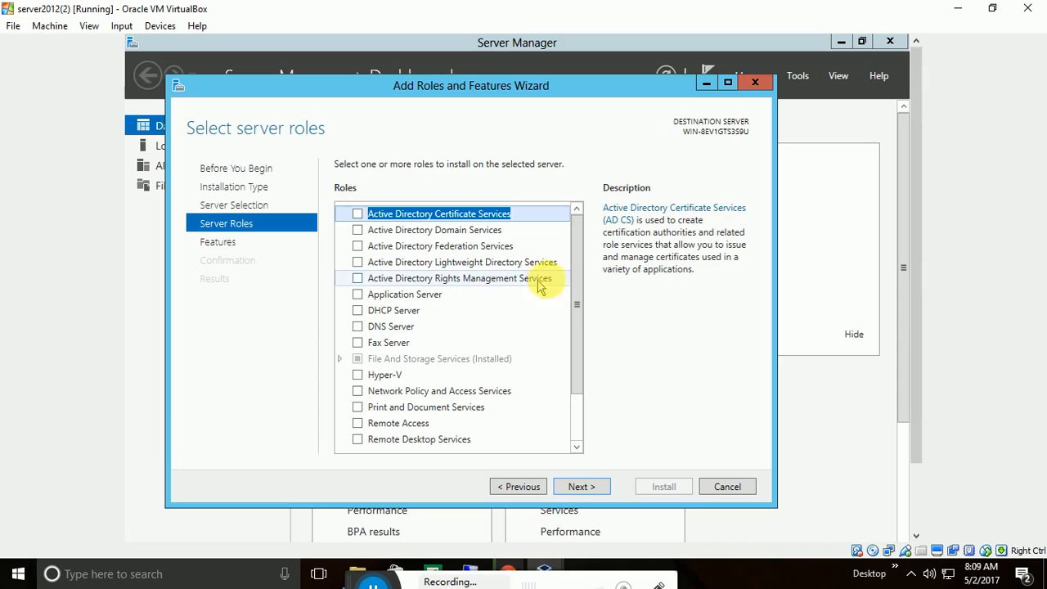
# Select Active Directory Domain Services with its required features and advance to the Confirmation page.
pyautogui.scroll(-1, 579, 270)
pyautogui.moveTo(579, 270); pyautogui.dragTo(568, 227)
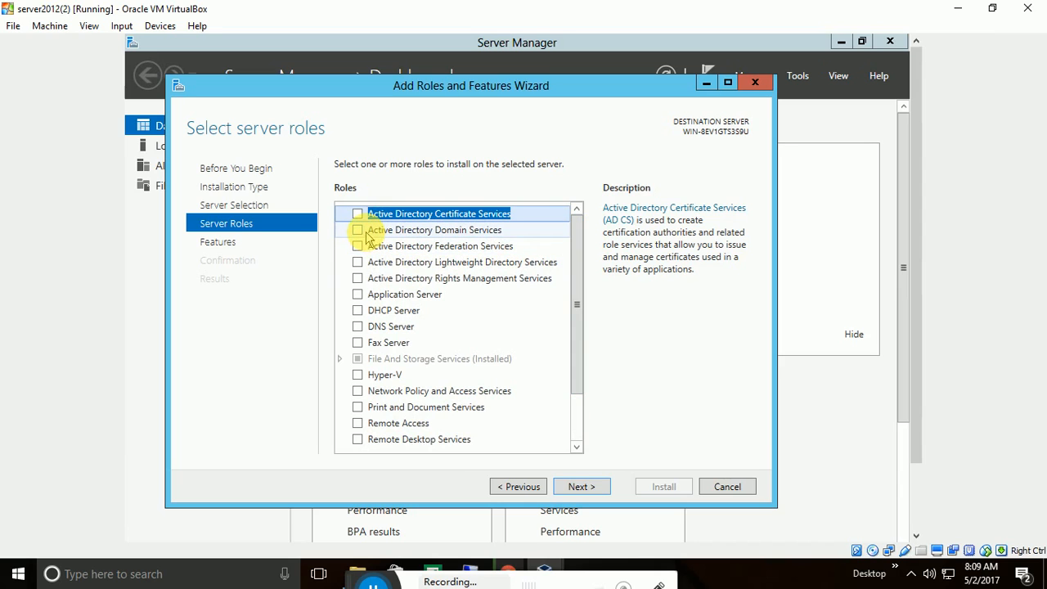
pyautogui.click(358, 230)
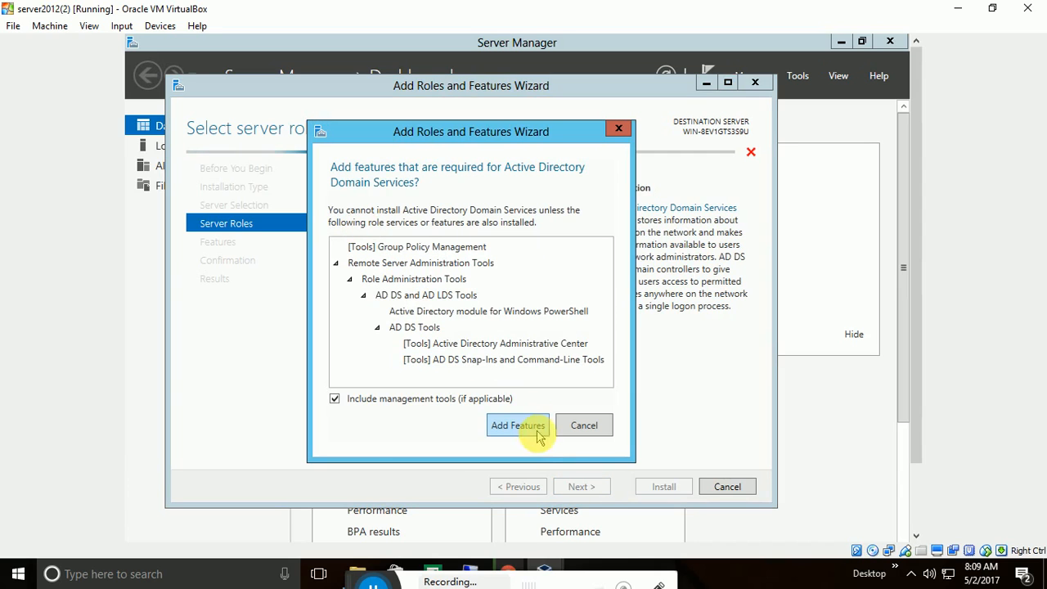
pyautogui.click(517, 427)
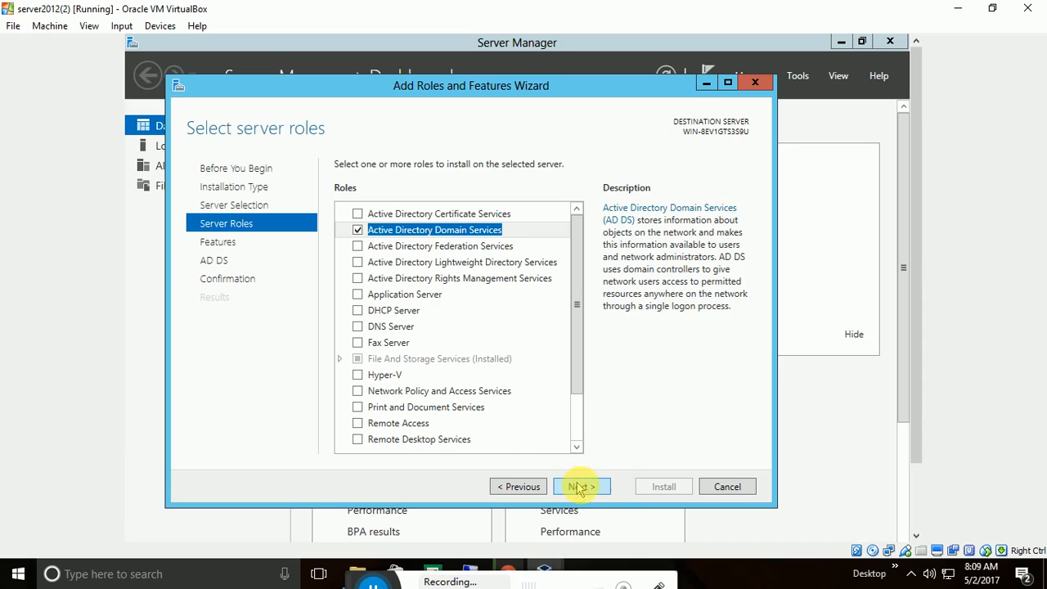
pyautogui.click(584, 487)
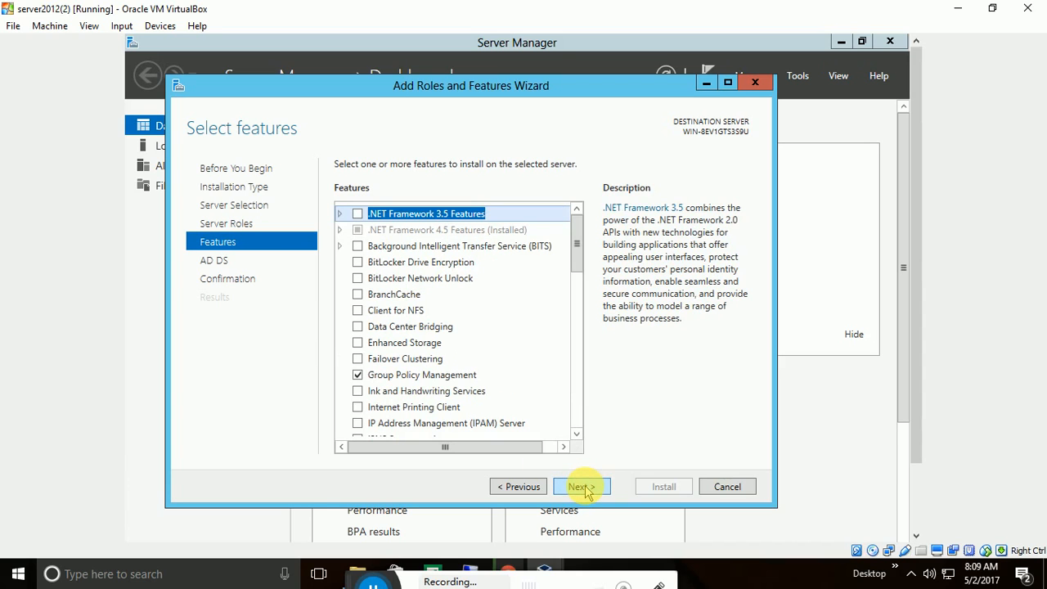
pyautogui.click(582, 487)
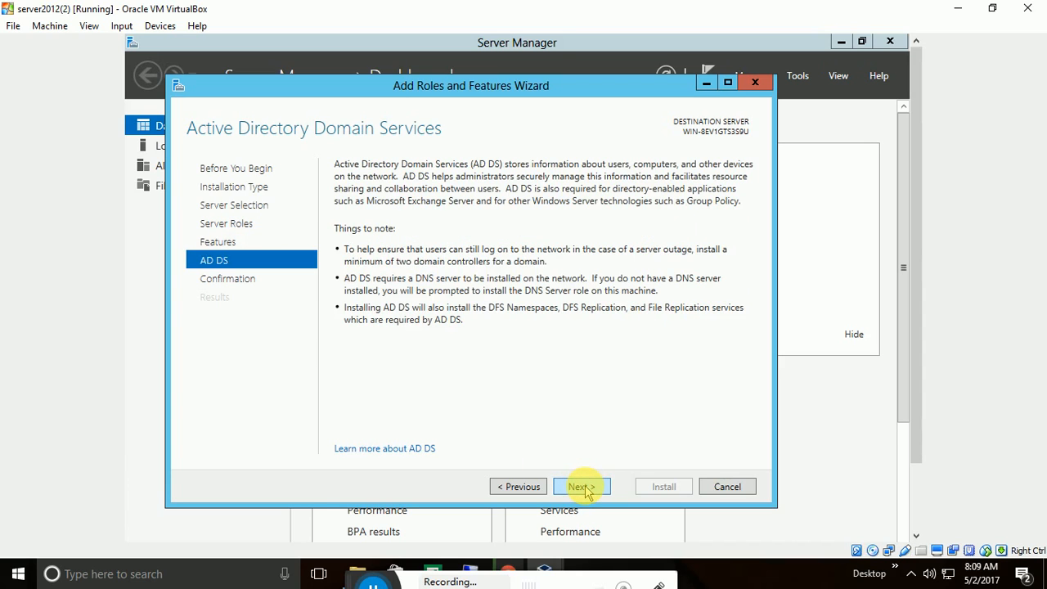
pyautogui.click(583, 487)
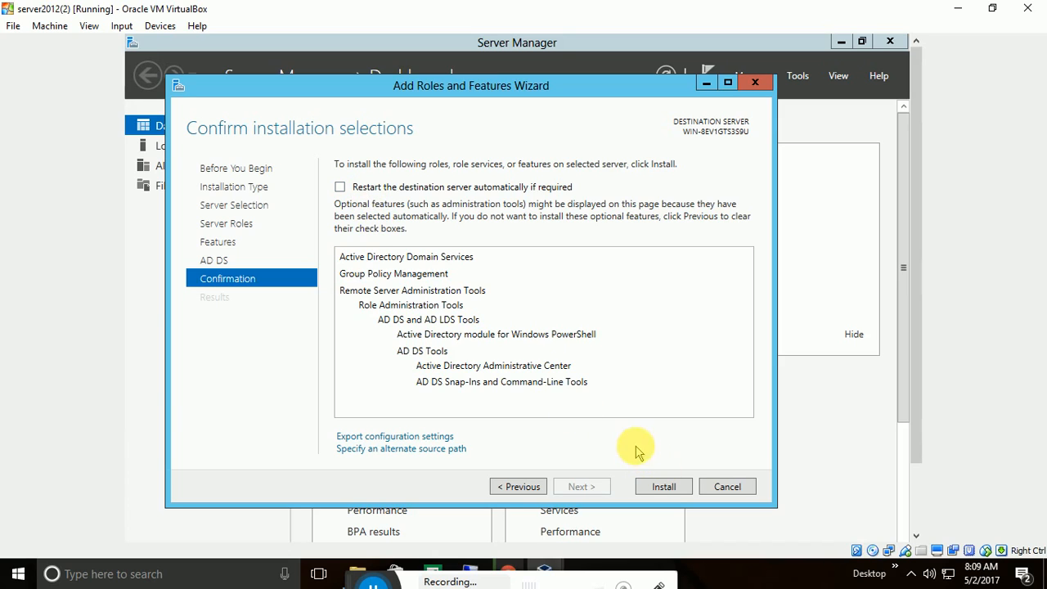
# Install Active Directory Domain Services and its management tools.
pyautogui.click(665, 487)
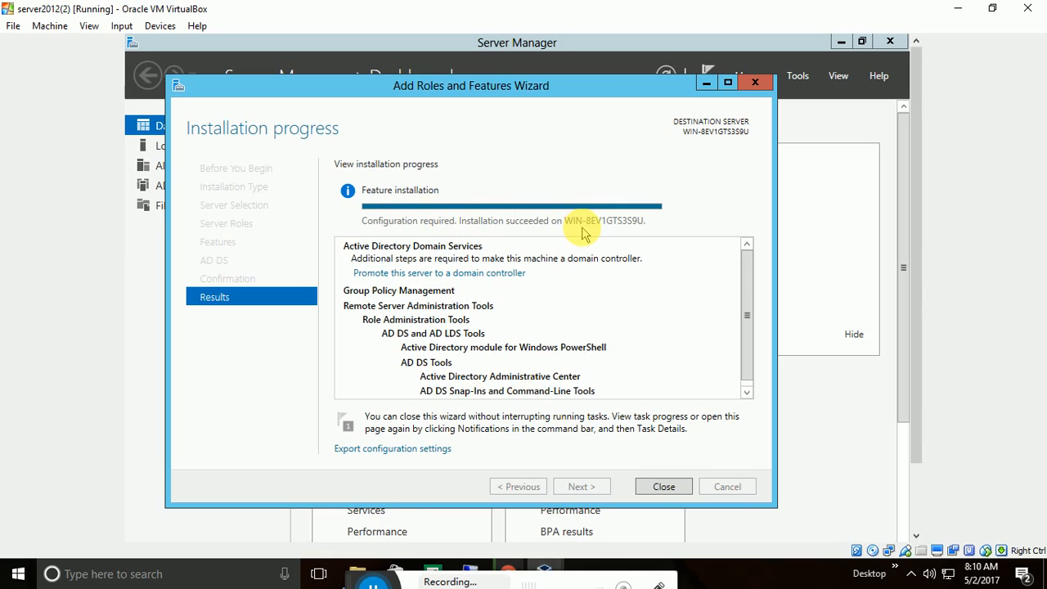
# Close the finished installer and choose 'Promote this server to a domain controller' from notifications.
pyautogui.click(650, 487)
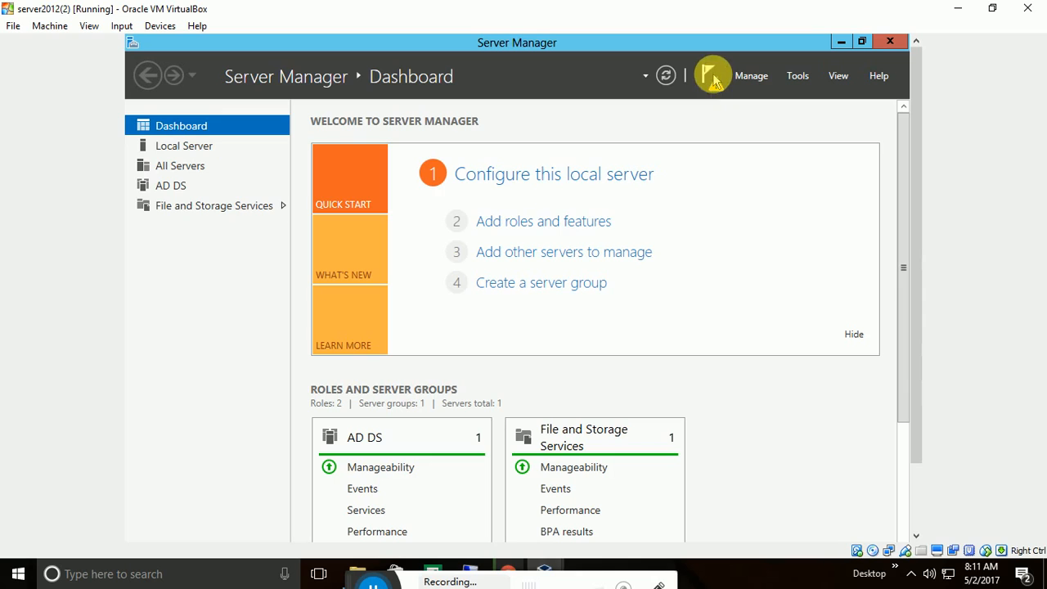
pyautogui.click(711, 97)
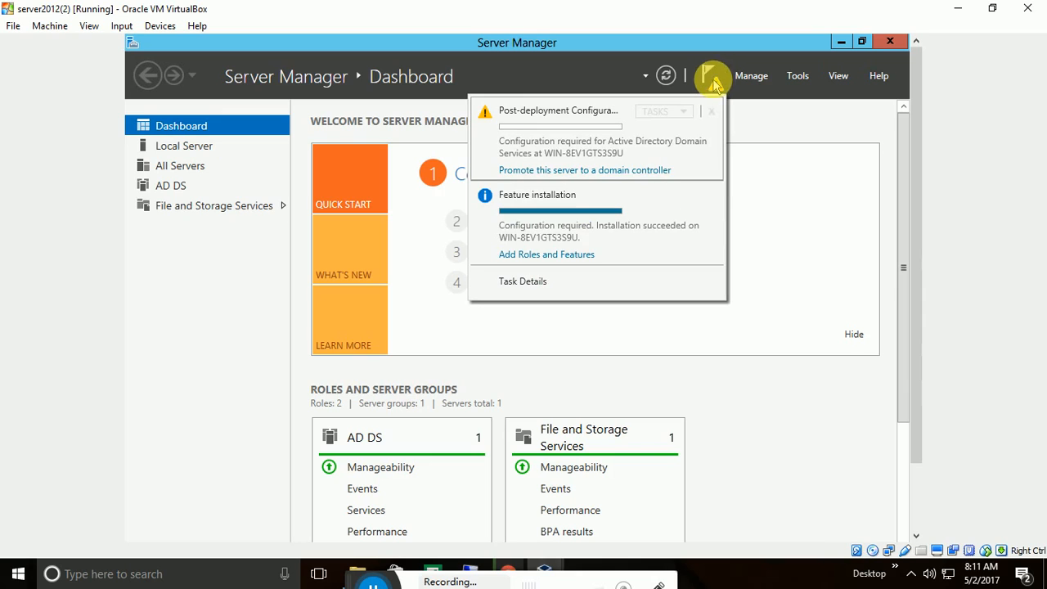
pyautogui.click(608, 170)
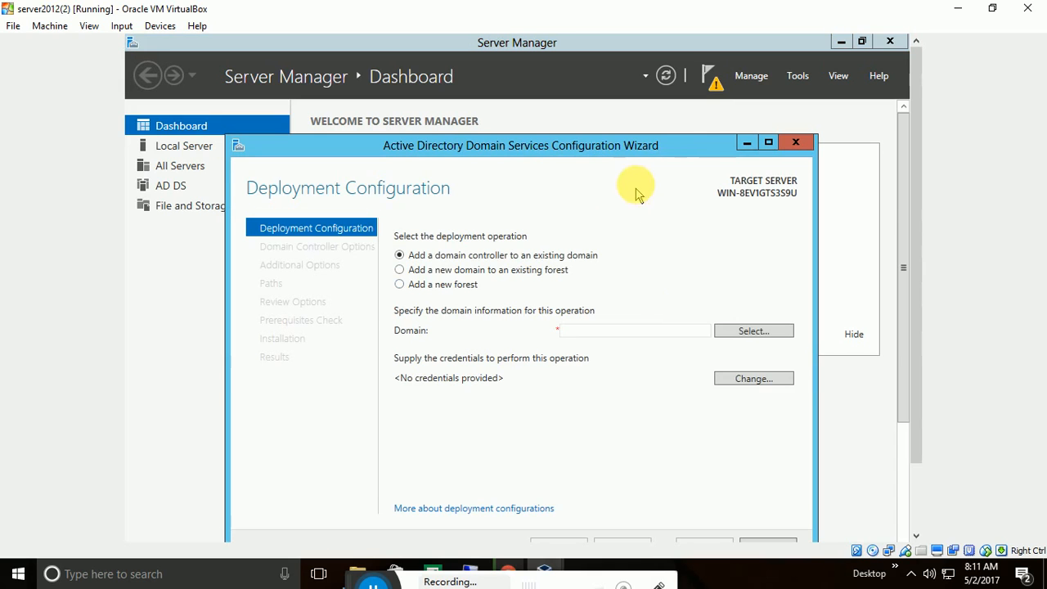
# Move the wizard higher and select 'Add a new domain to an existing forest'.
pyautogui.moveTo(665, 143); pyautogui.dragTo(676, 91)
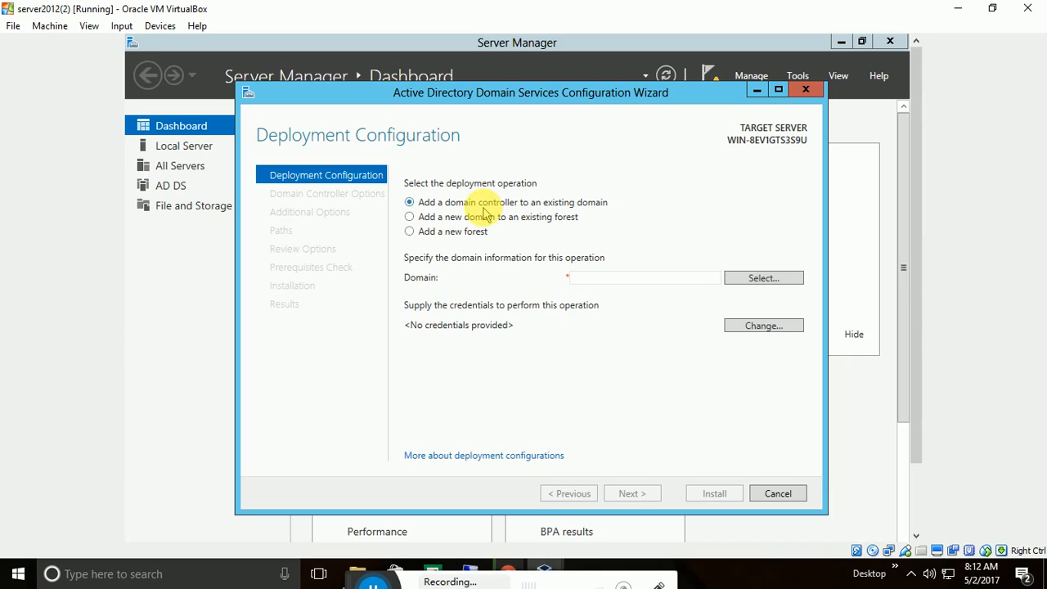
pyautogui.click(410, 217)
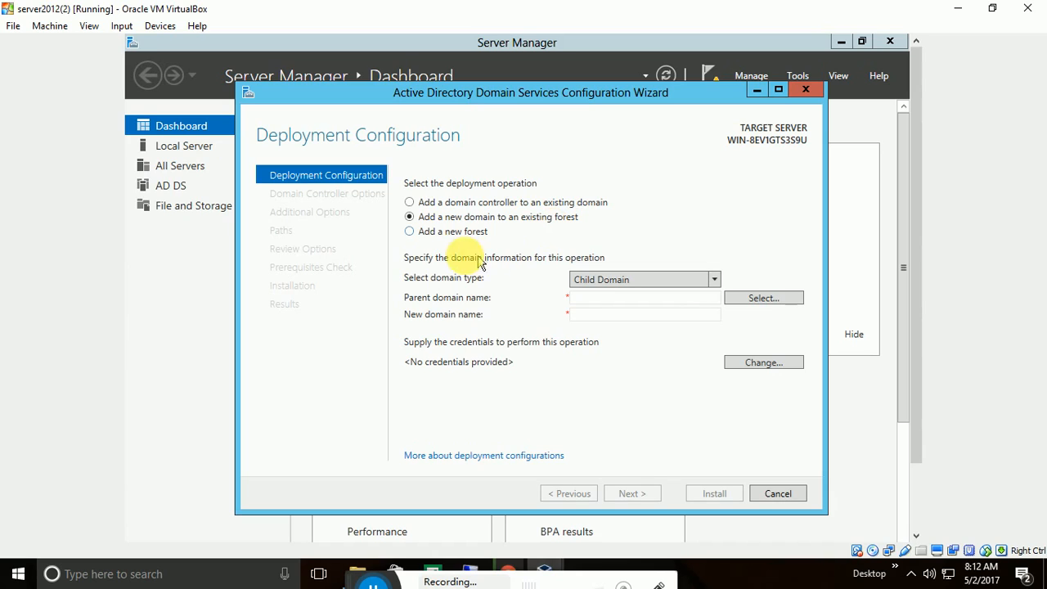
# Switch to 'Add a new forest' and enter abc.com as the root domain name.
pyautogui.click(411, 232)
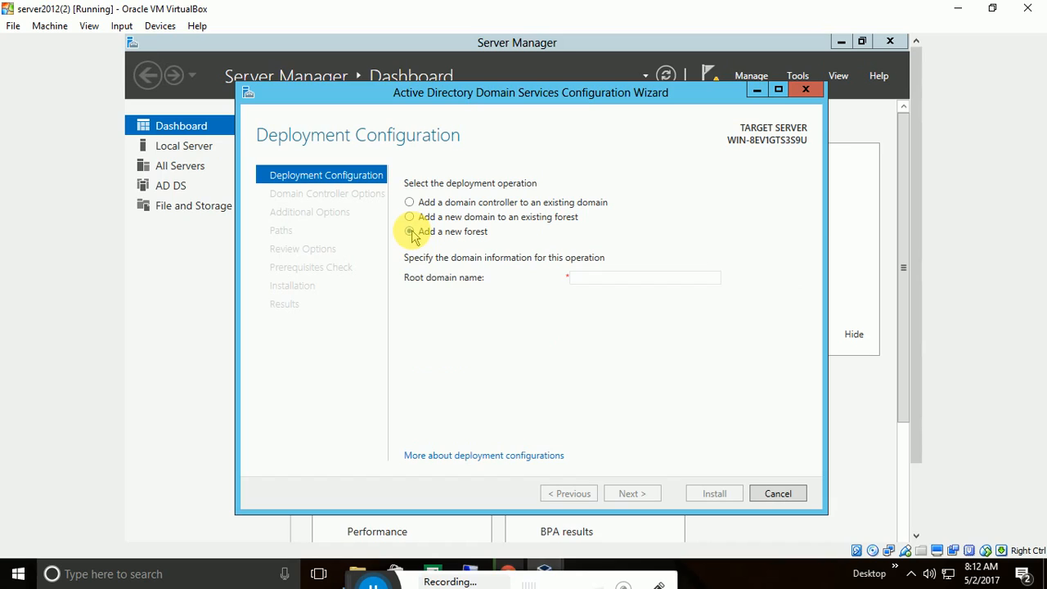
pyautogui.click(585, 279)
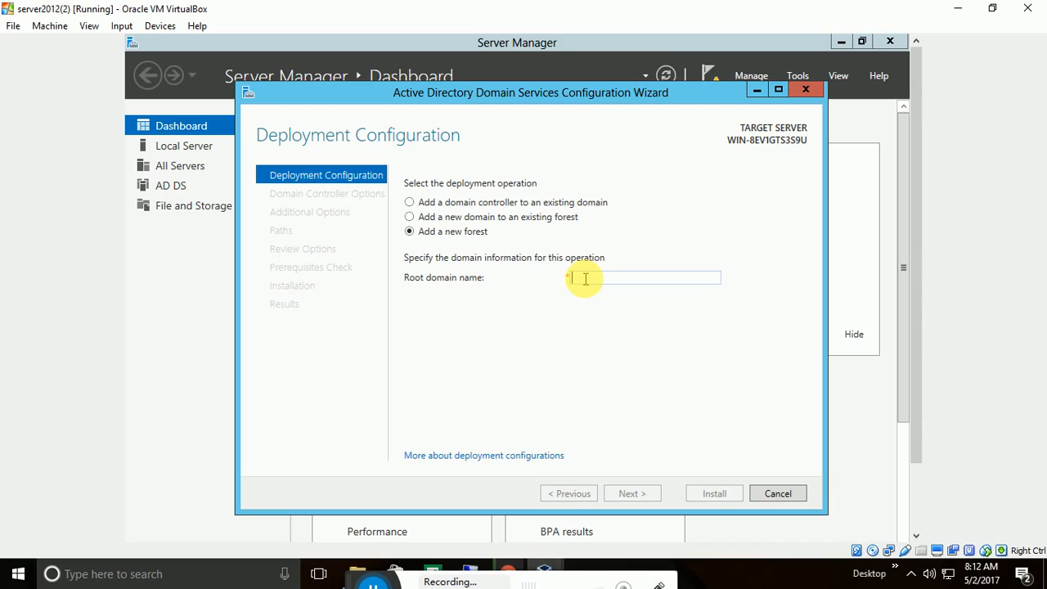
pyautogui.write('abc')
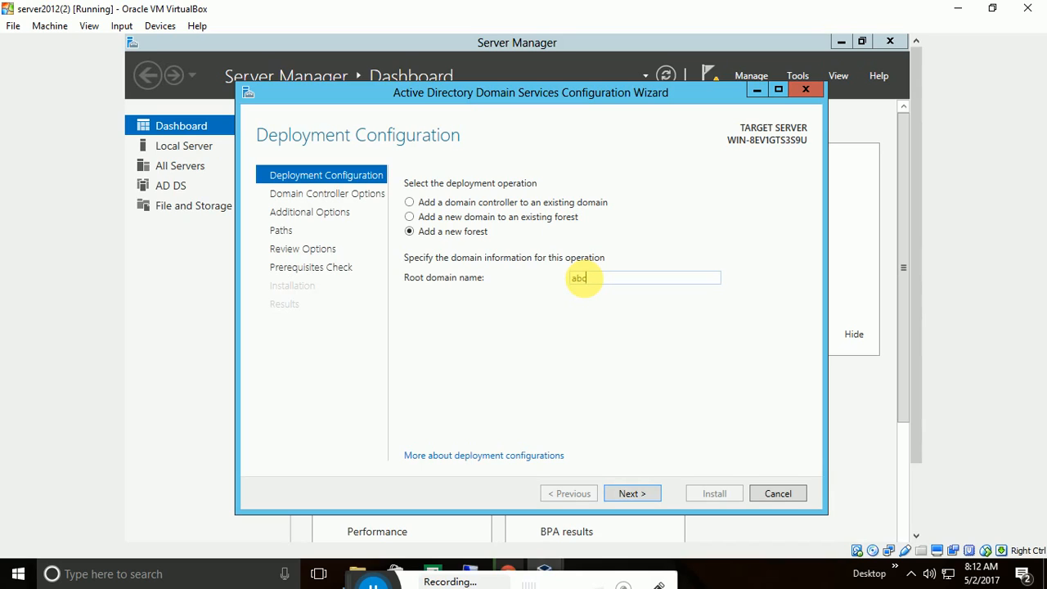
pyautogui.write('.com')
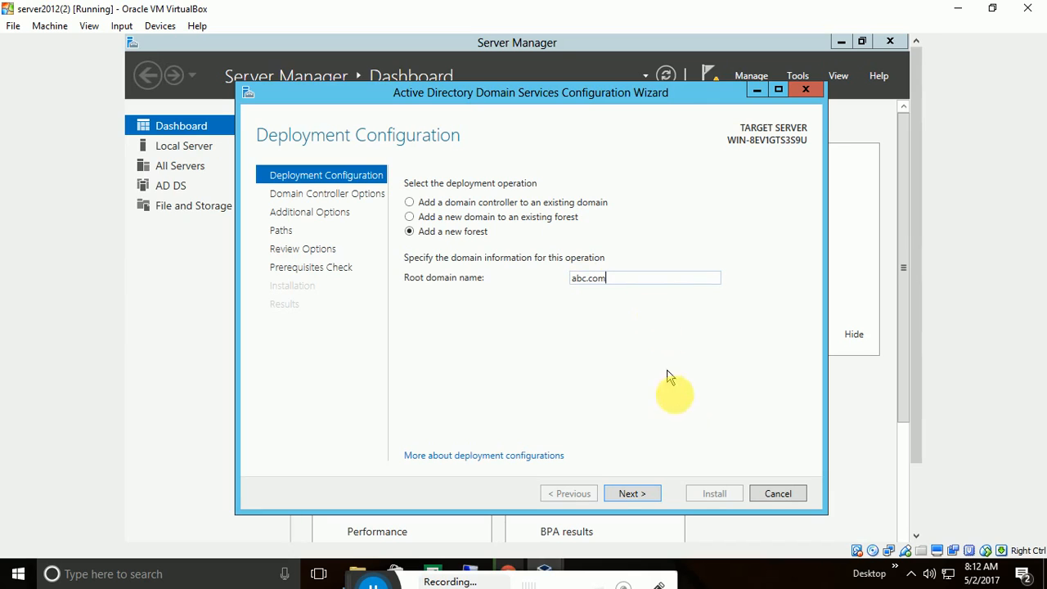
# On Domain Controller Options, keep forest and domain functional levels at Windows Server 2012.
pyautogui.click(648, 495)
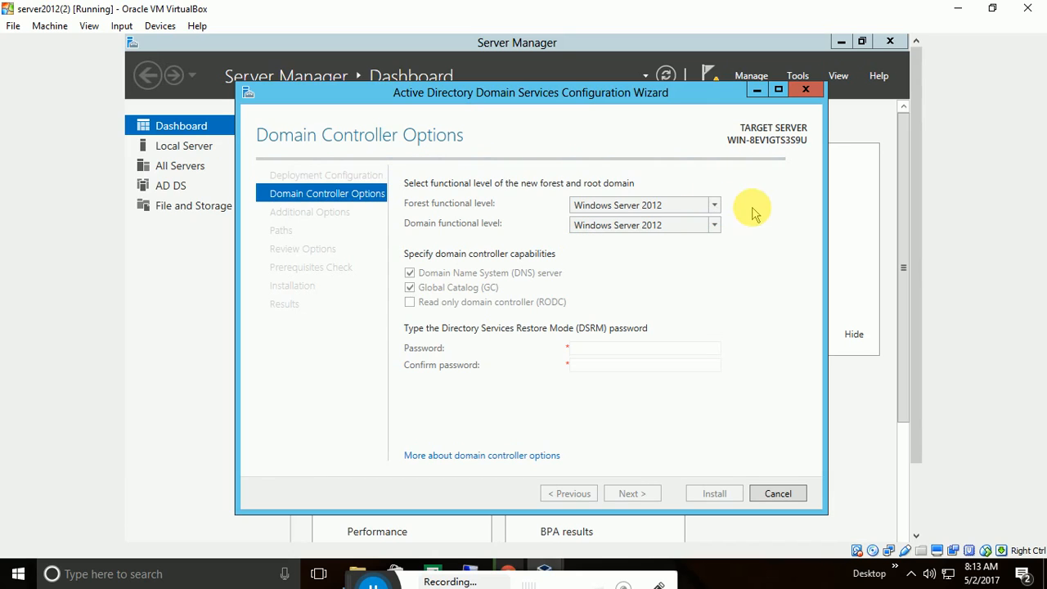
pyautogui.click(715, 205)
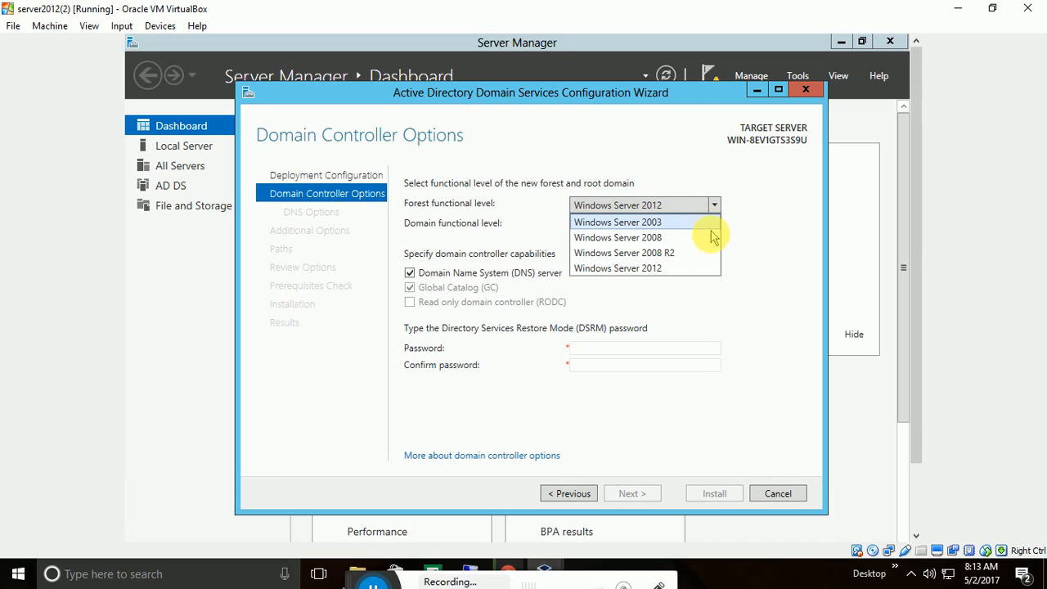
pyautogui.click(744, 241)
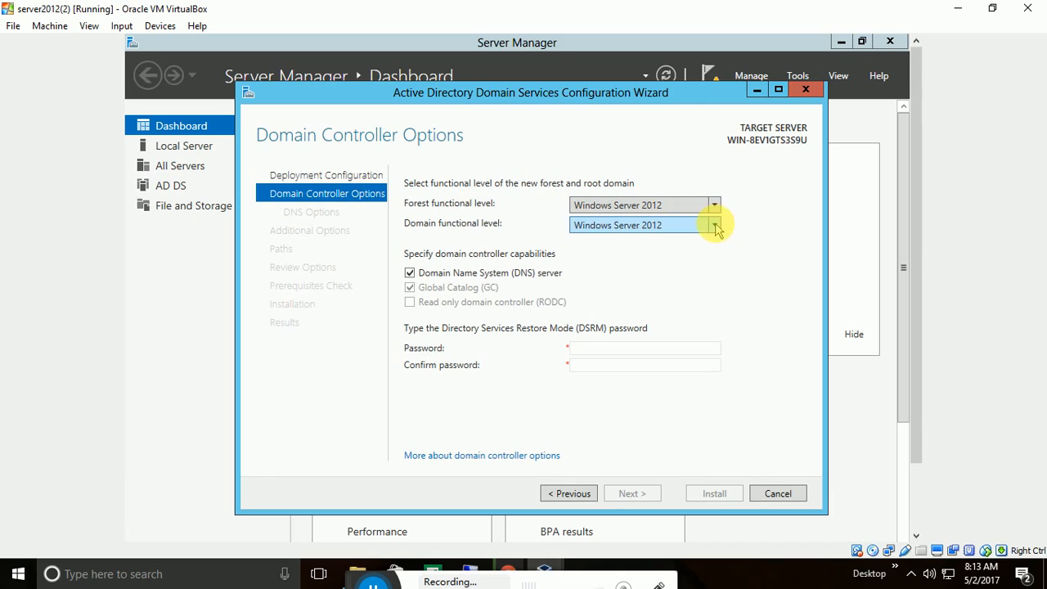
pyautogui.click(714, 224)
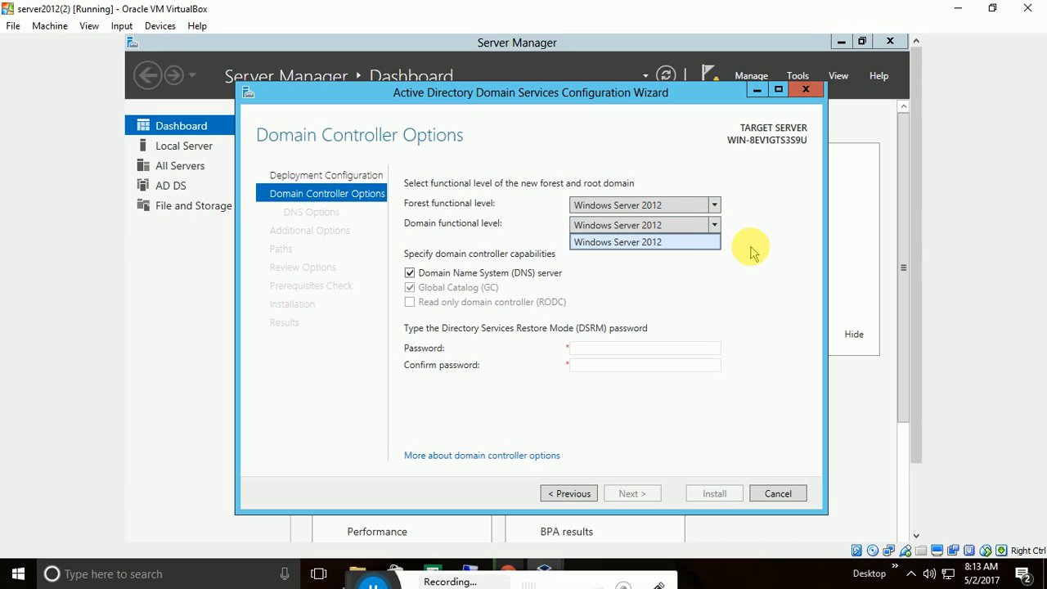
pyautogui.click(765, 248)
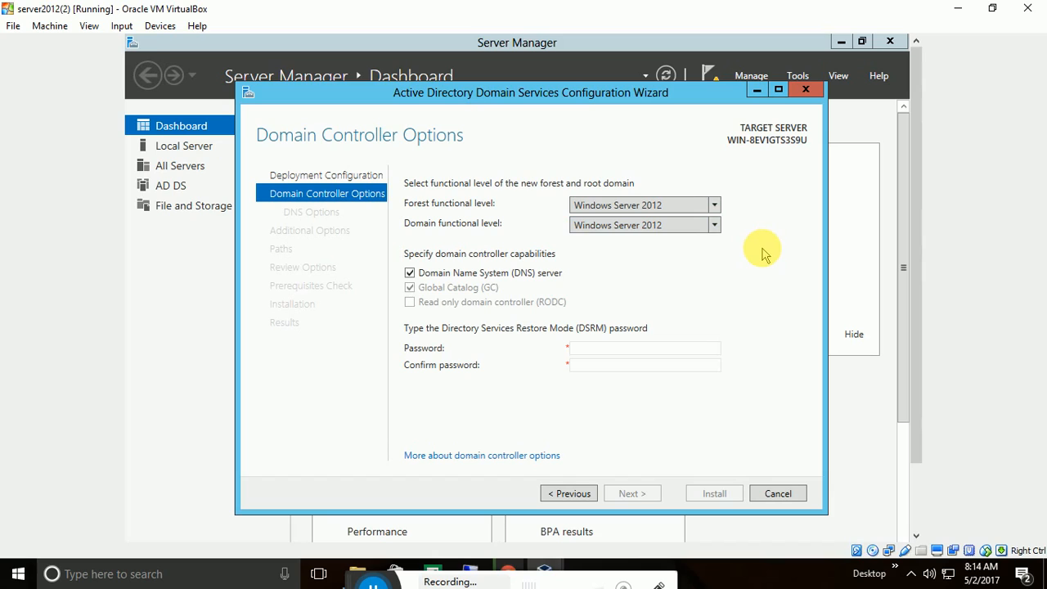
# Enter and confirm the DSRM password, then continue to the DNS options.
pyautogui.click(660, 348)
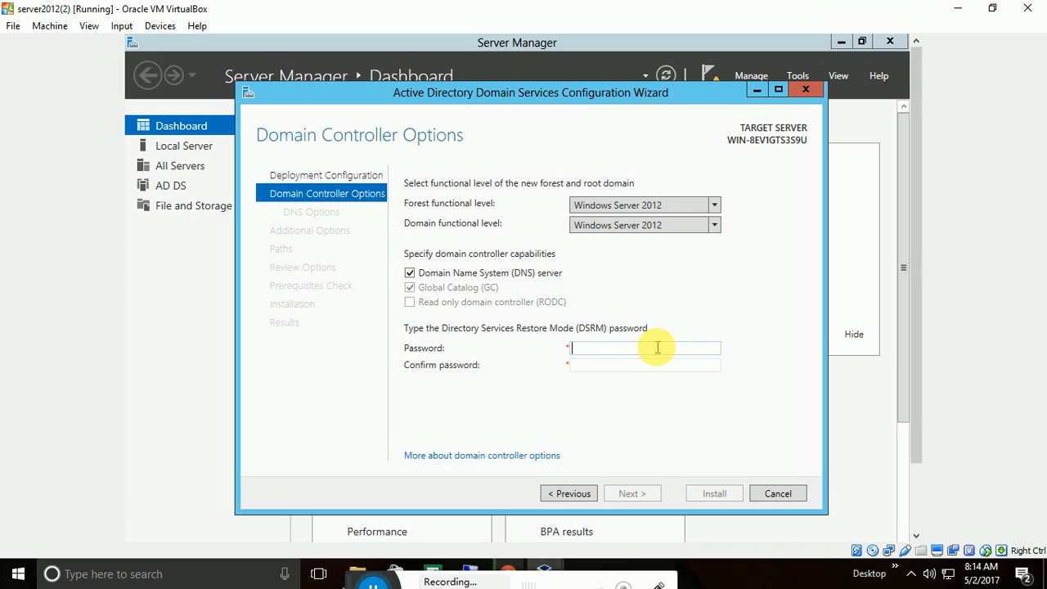
pyautogui.write('••••••••')
pyautogui.press('Tab')
pyautogui.write('••••••••')
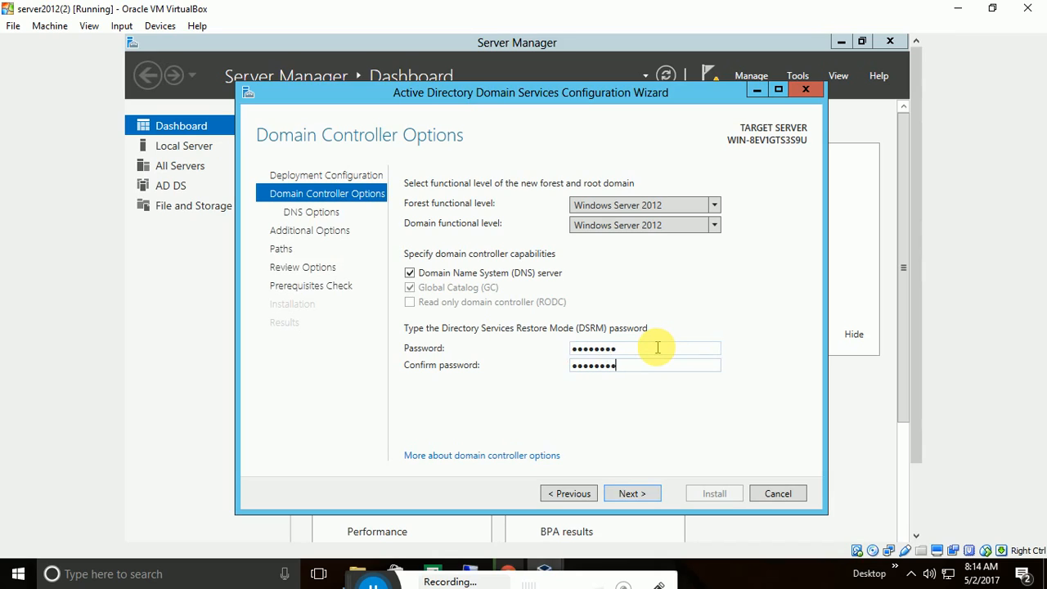
pyautogui.click(632, 494)
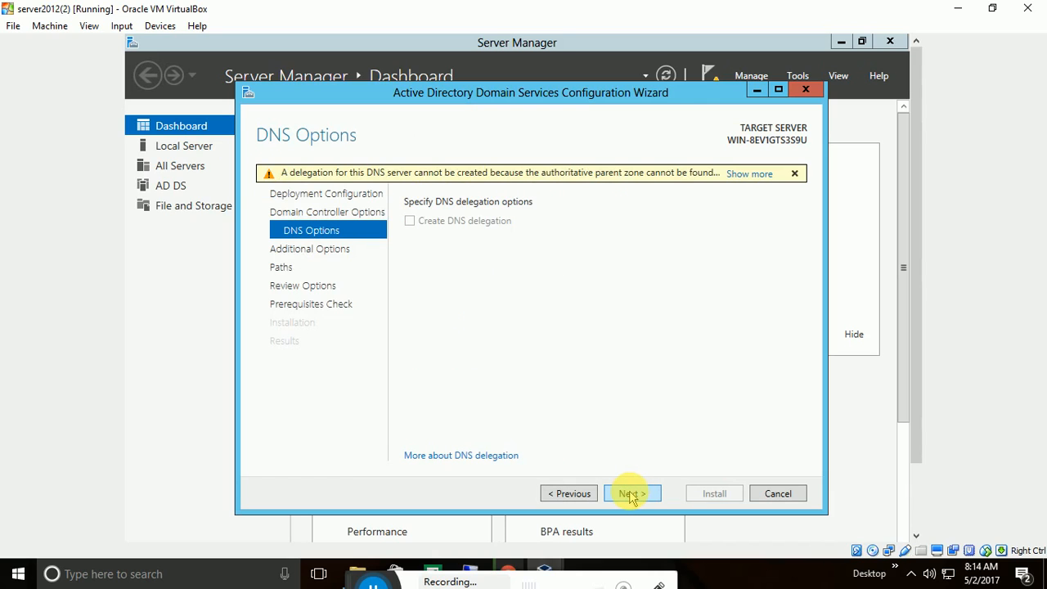
# Accept the DNS Options page despite the delegation warning and advance to Additional Options.
pyautogui.click(631, 494)
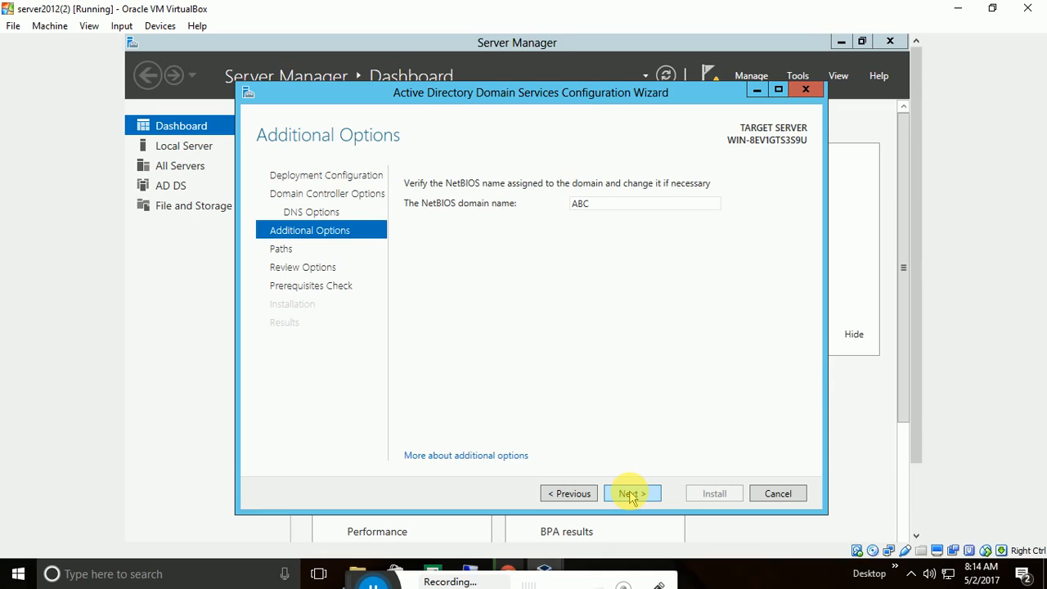
# Confirm the NetBIOS domain name ABC and advance to the Paths page.
pyautogui.doubleClick(654, 208)
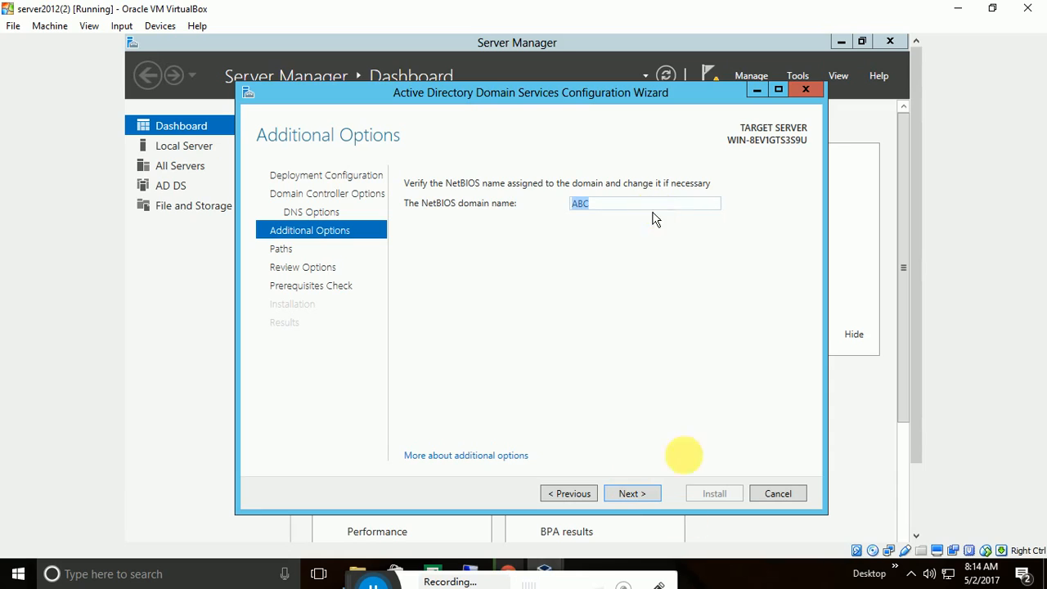
pyautogui.click(634, 495)
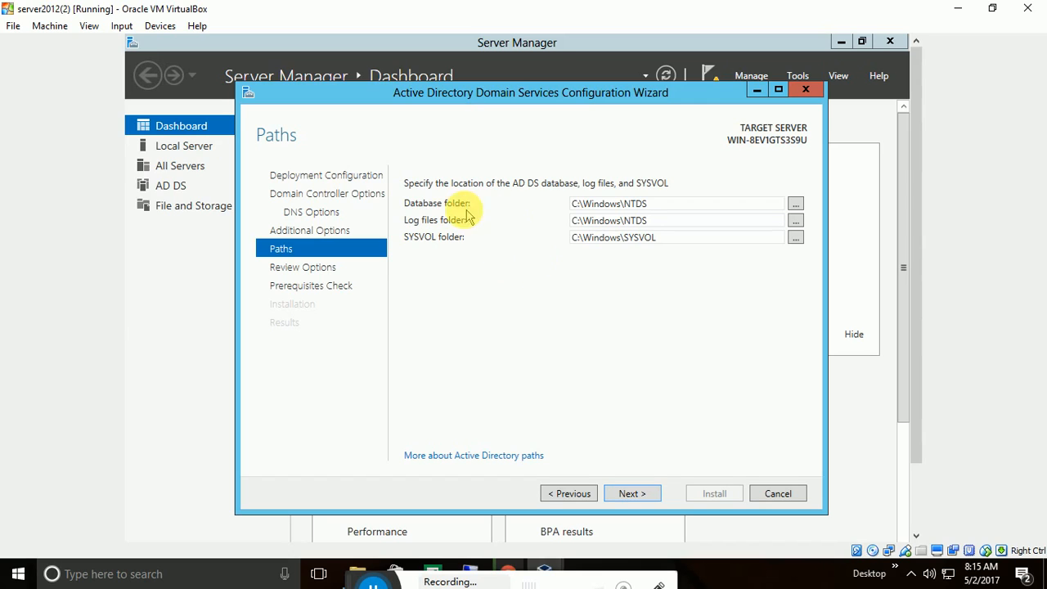
pyautogui.doubleClick(661, 203)
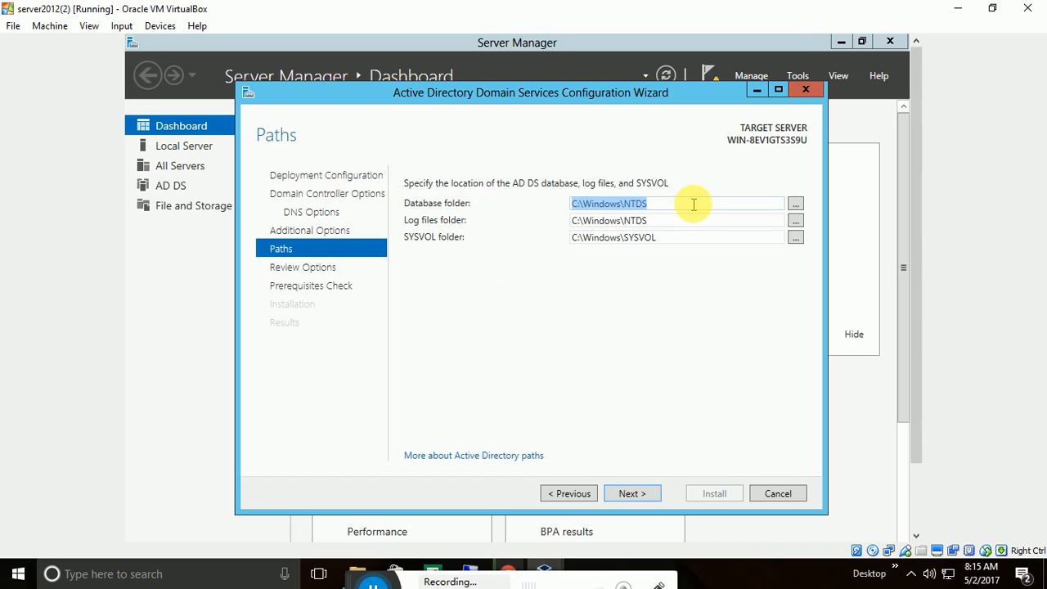
pyautogui.click(696, 203)
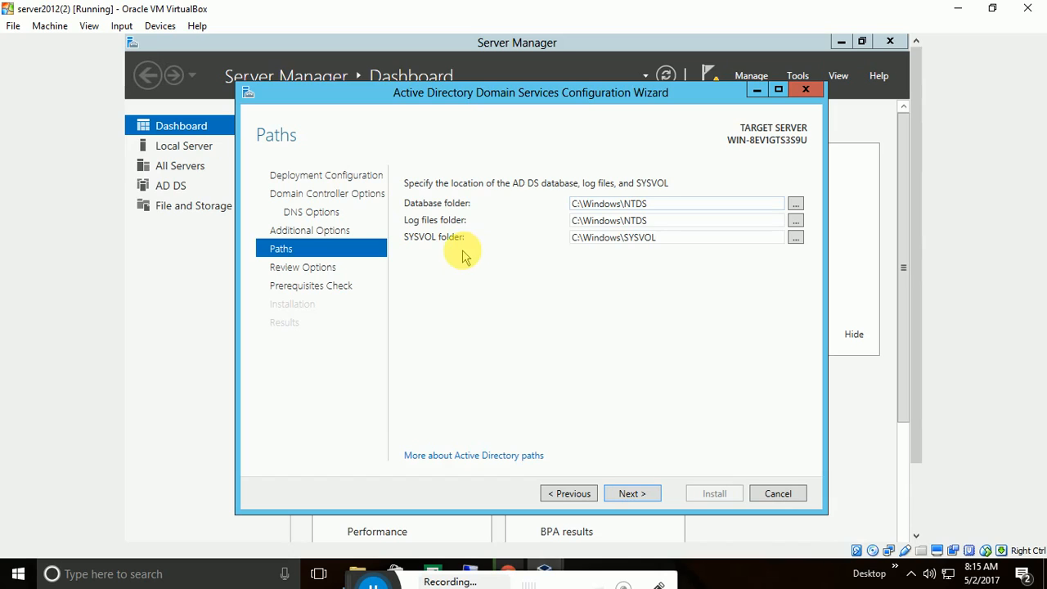
pyautogui.click(679, 237)
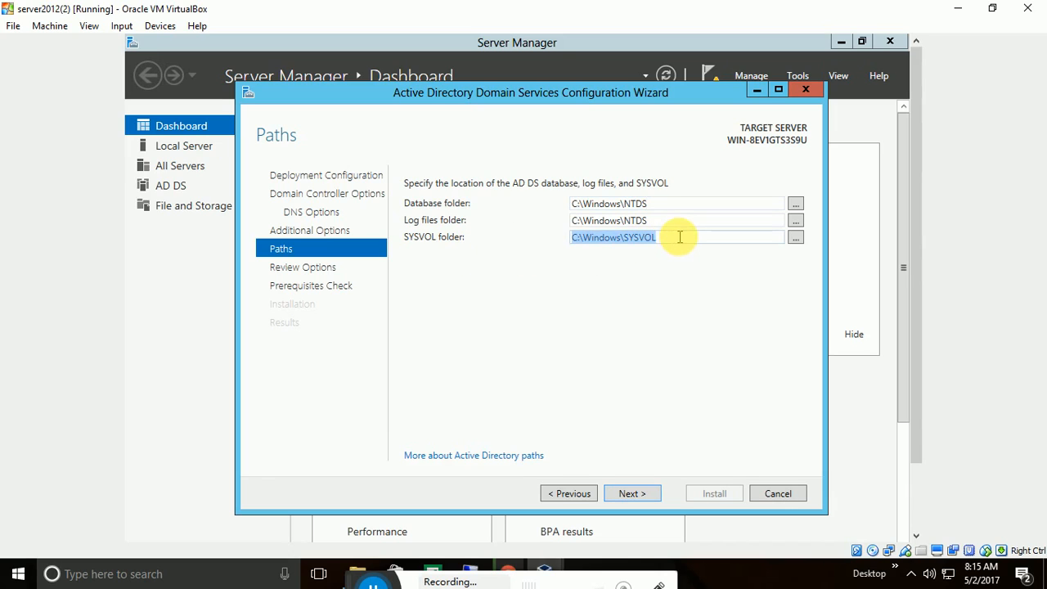
pyautogui.click(679, 237)
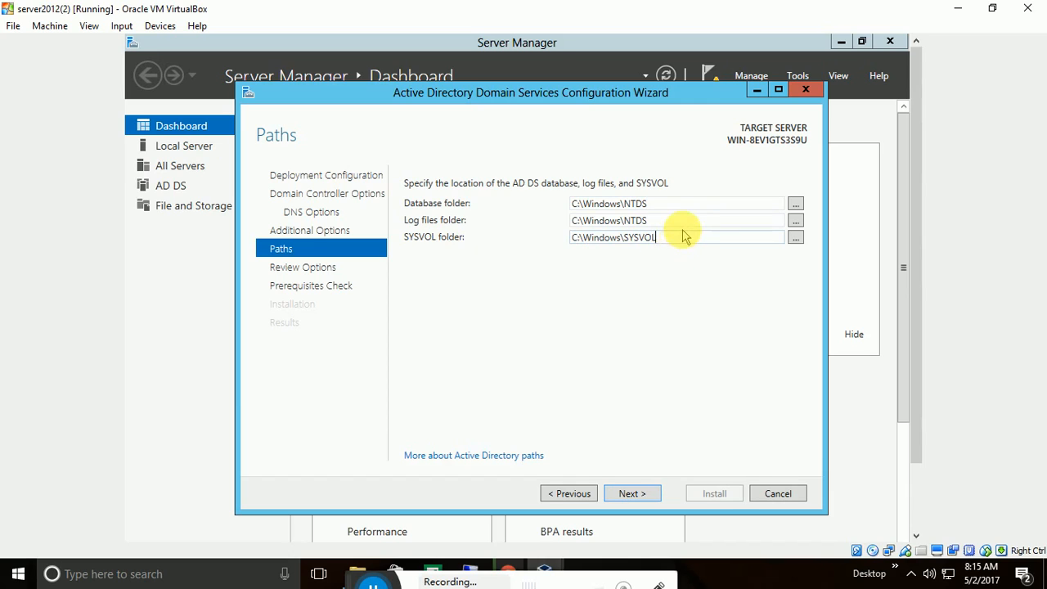
pyautogui.doubleClick(626, 238)
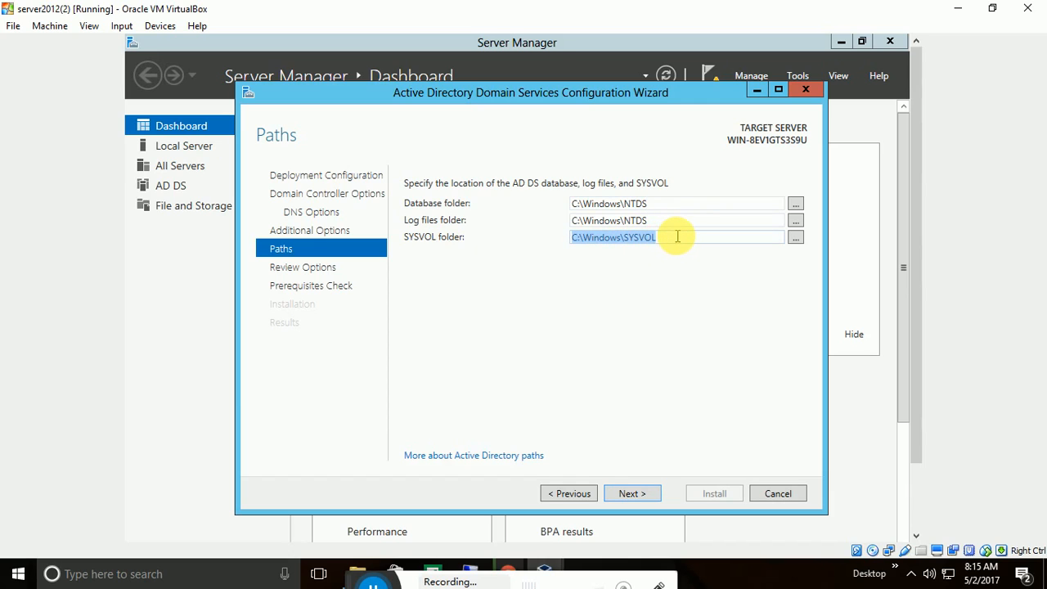
pyautogui.click(678, 236)
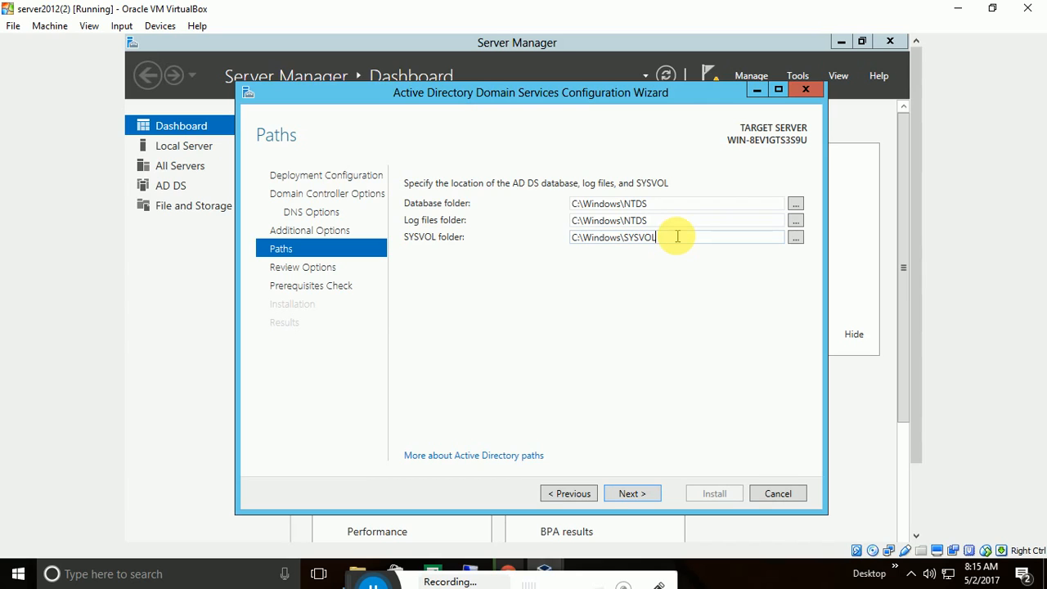
# Keep the default database, log and SYSVOL paths and start installation once prerequisites pass.
pyautogui.click(634, 494)
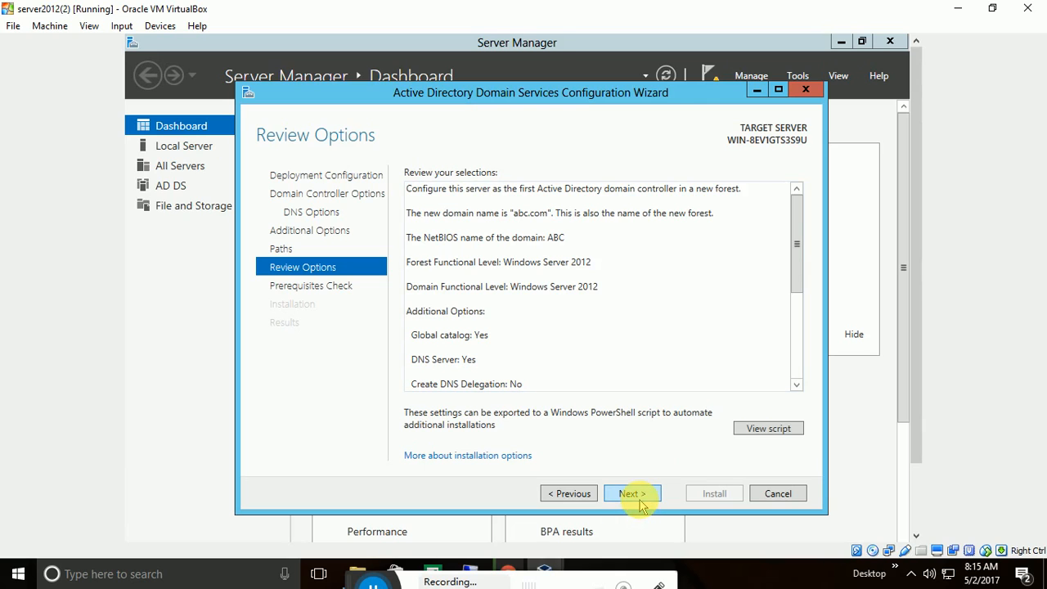
pyautogui.click(634, 495)
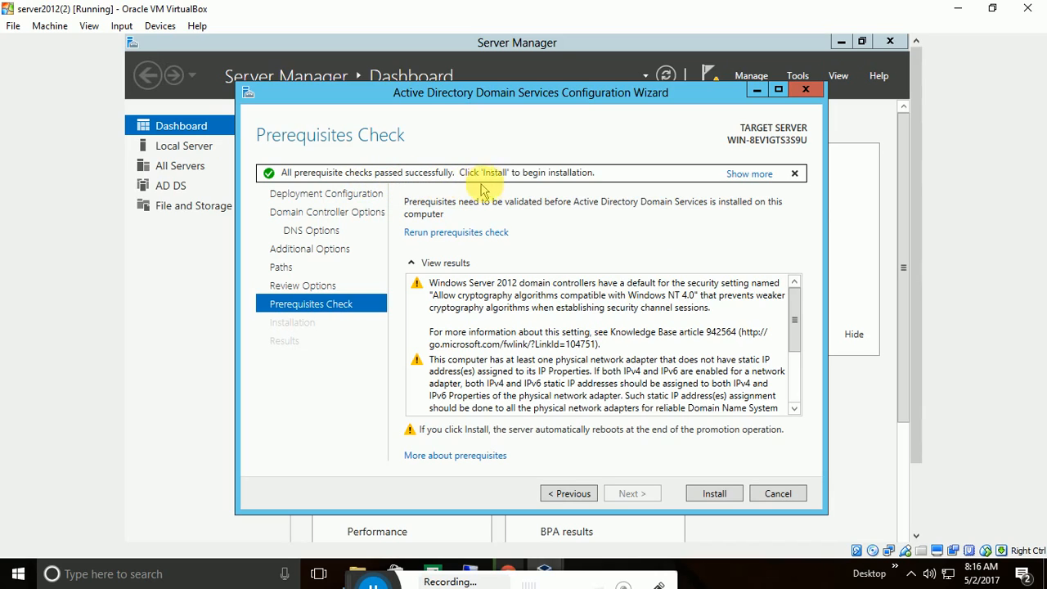
pyautogui.click(715, 495)
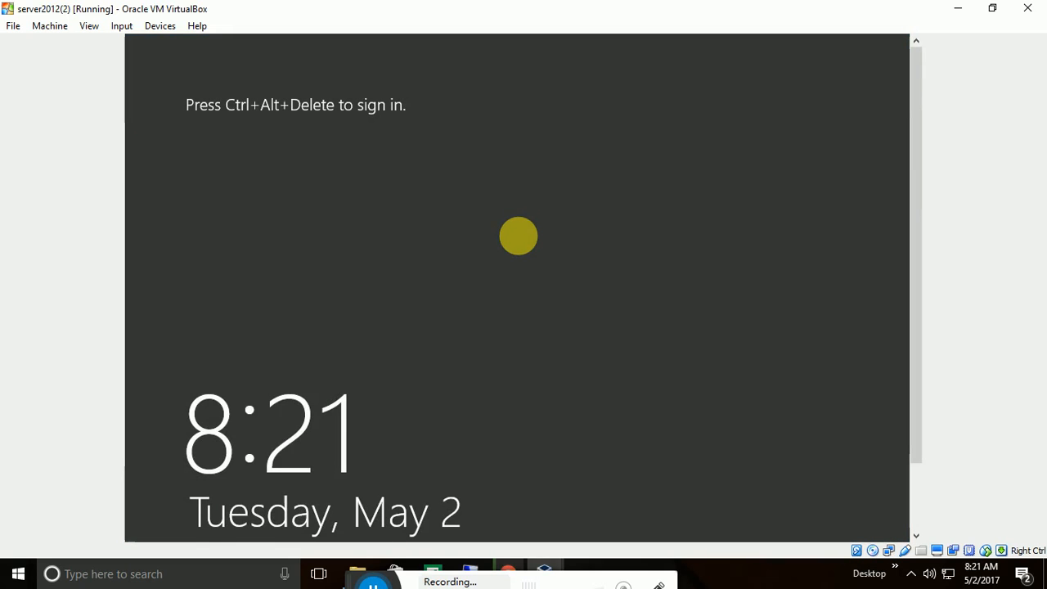
# Sign in as ABC\Administrator by entering the account password.
pyautogui.hotkey('ctrl', 'alt', 'Delete')
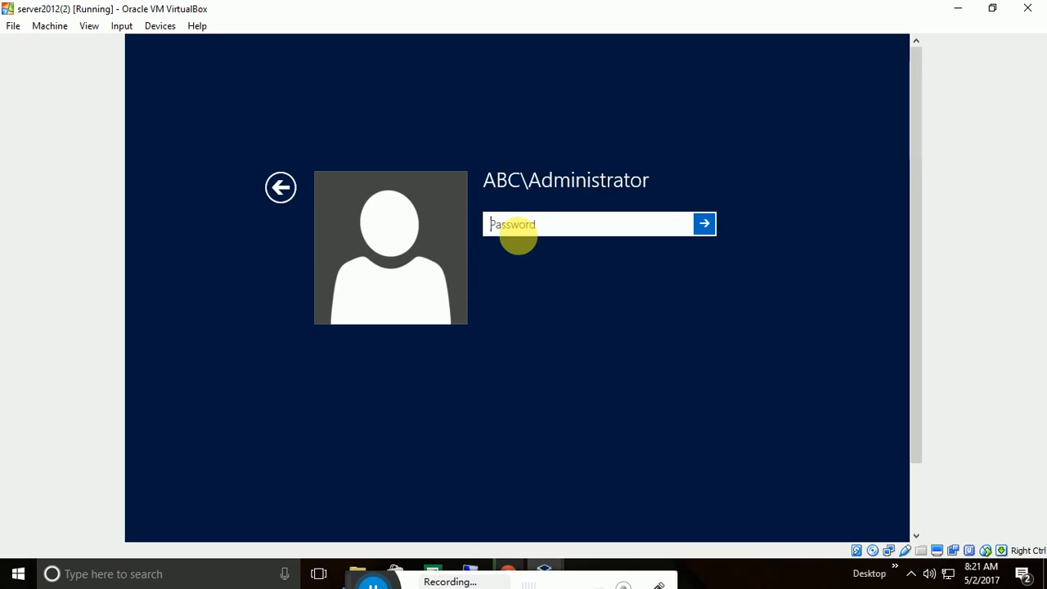
pyautogui.write('P@ssw0rd')
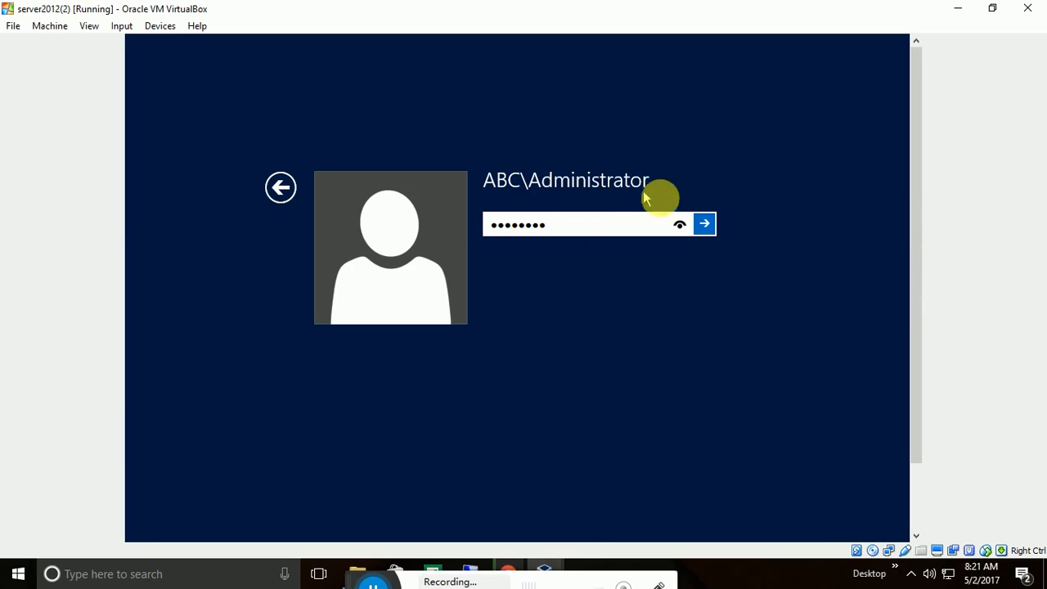
pyautogui.click(702, 223)
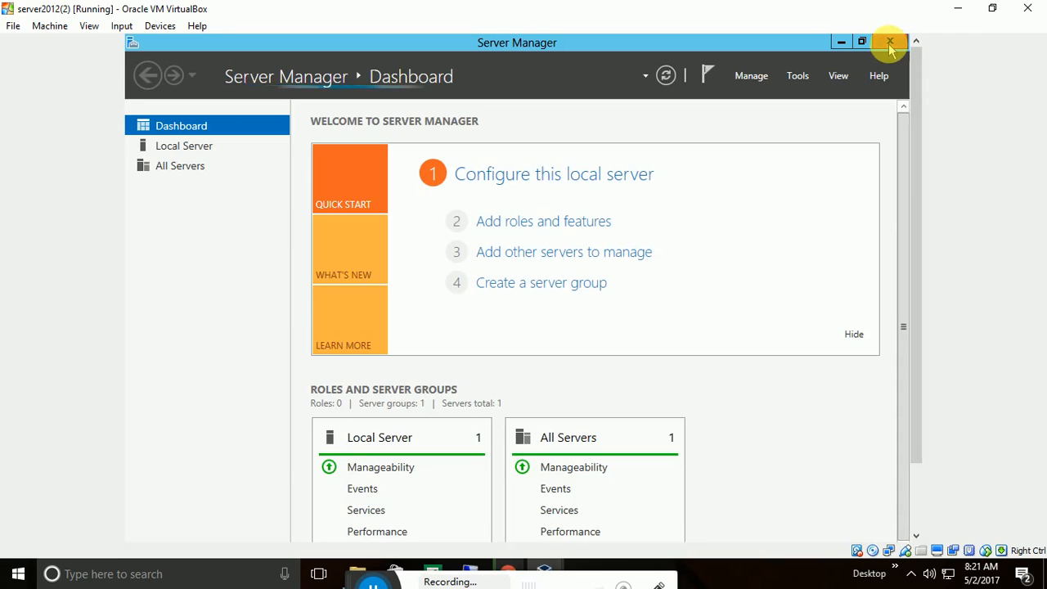
# Close Server Manager and launch Active Directory Users and Computers from the Start screen.
pyautogui.click(892, 44)
pyautogui.press('super')
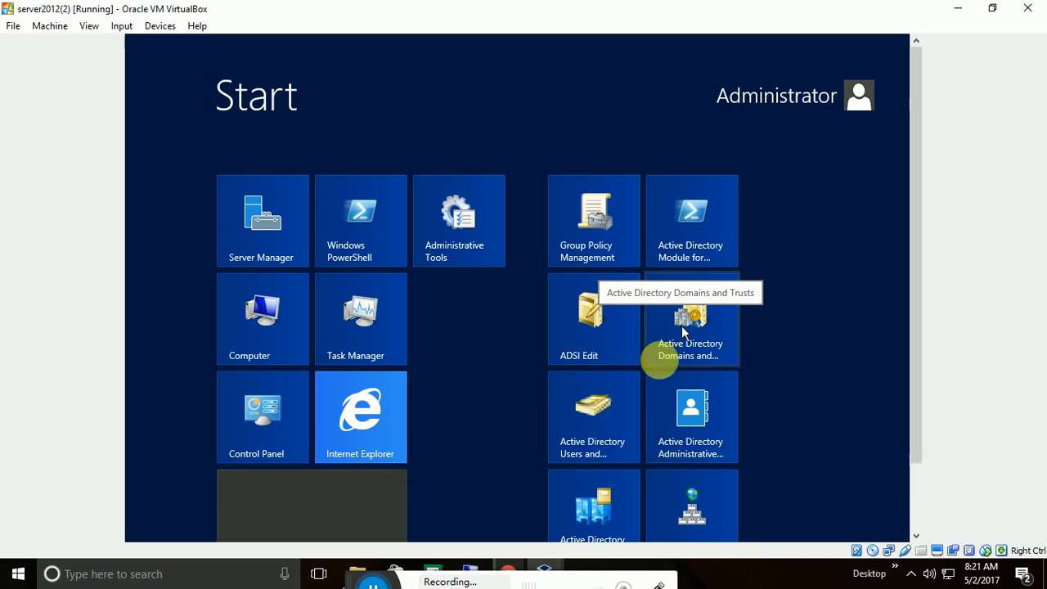
pyautogui.click(592, 443)
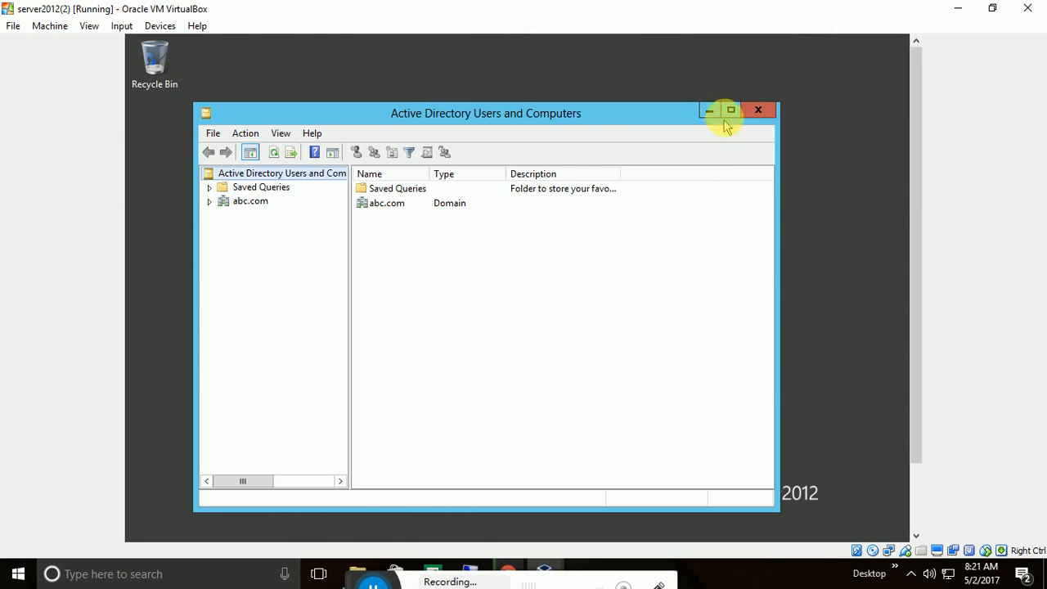
# Maximize the window, expand abc.com, list its Users container and select Administrator.
pyautogui.click(731, 110)
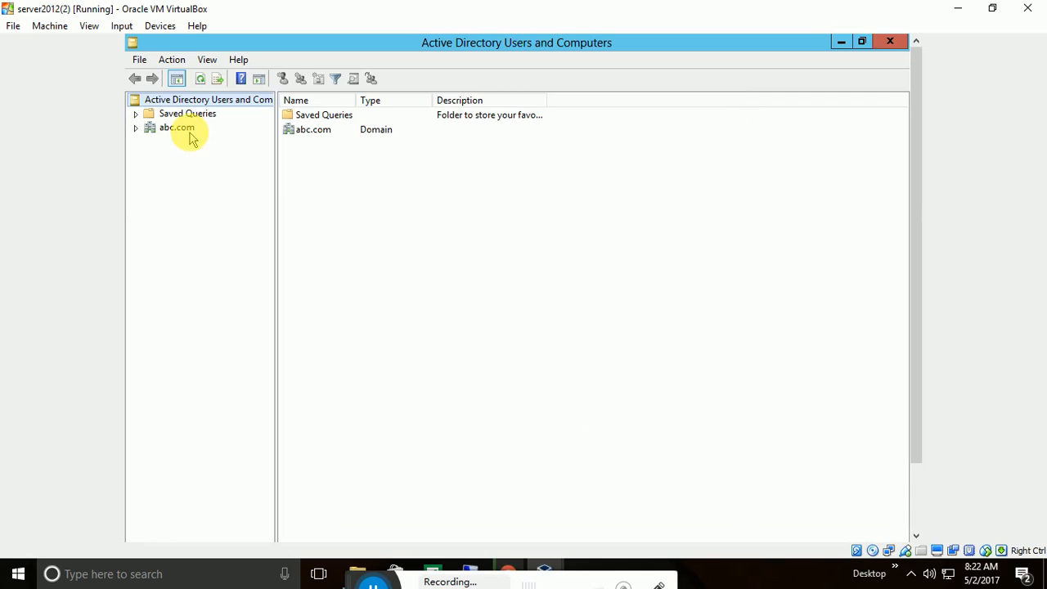
pyautogui.click(136, 128)
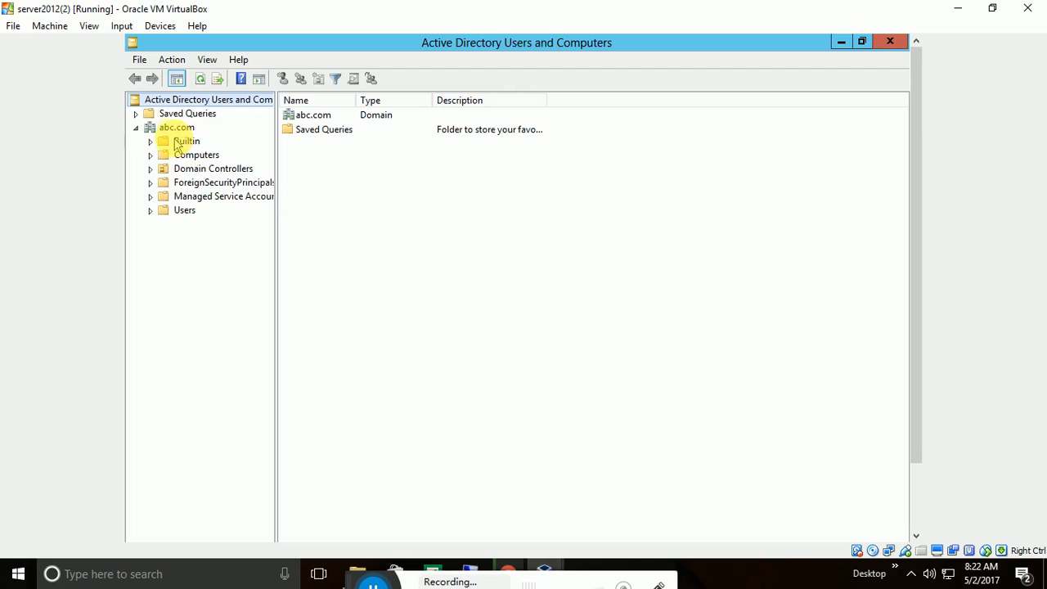
pyautogui.click(182, 210)
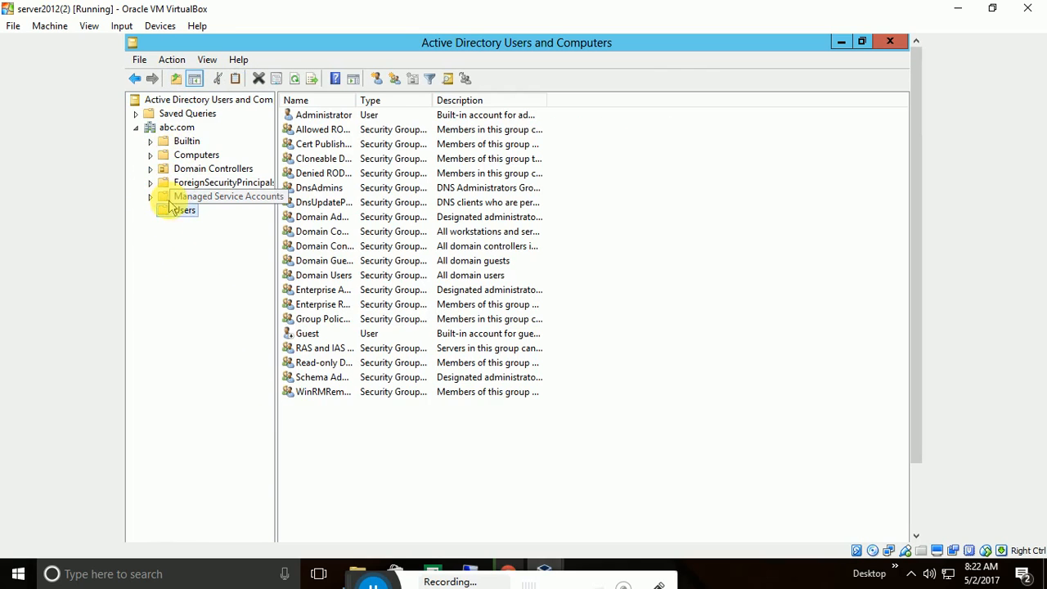
pyautogui.click(306, 115)
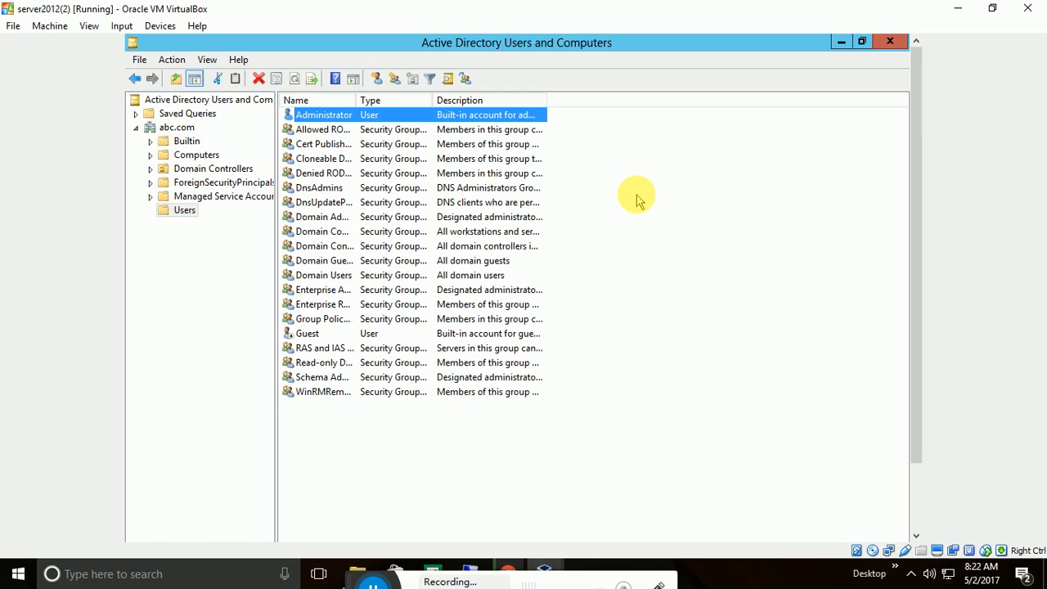